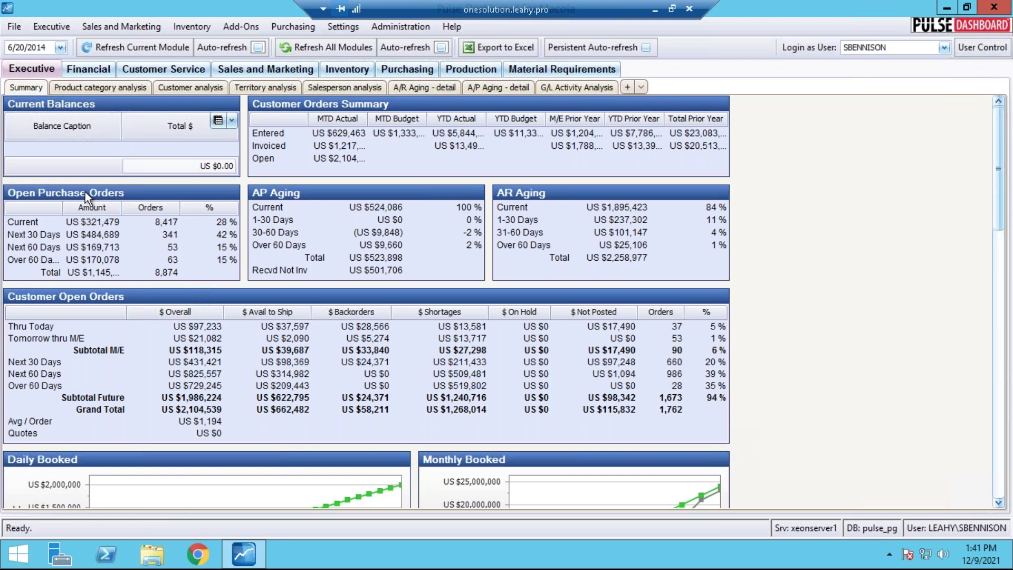
Move the Open Purchase Orders box up against Current Balances, and drill into the Open amount in Customer Orders Summary.
{"action": "mouse_move", "coordinate": [84, 192]}
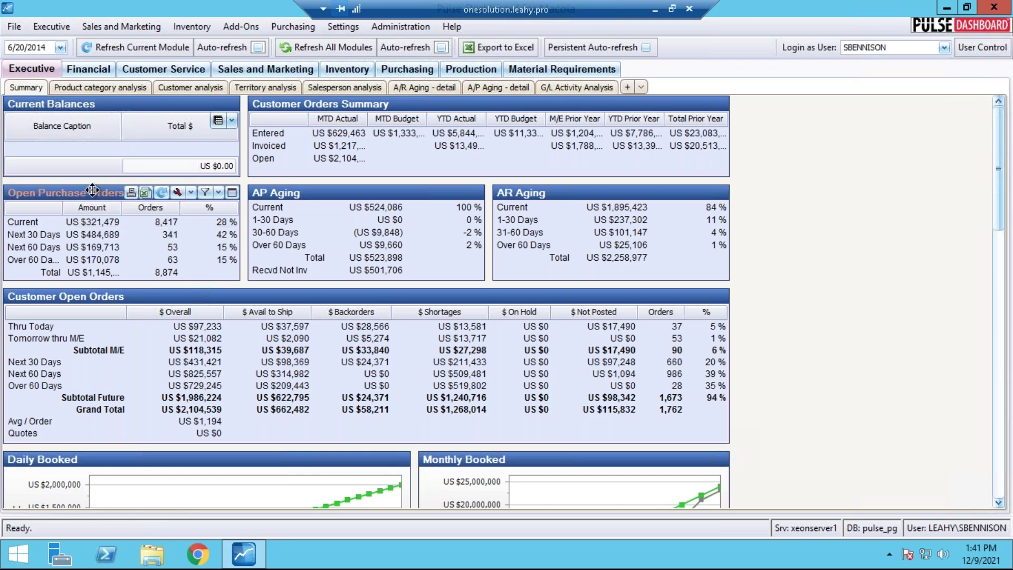
{"action": "left_click_drag", "start_coordinate": [84, 192], "coordinate": [16, 187]}
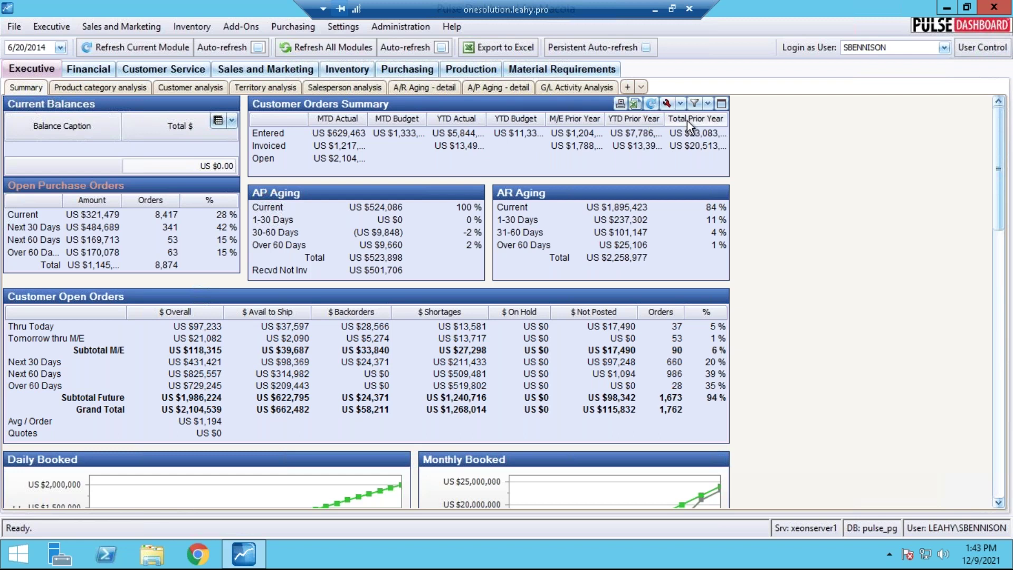
{"action": "left_click", "coordinate": [347, 161]}
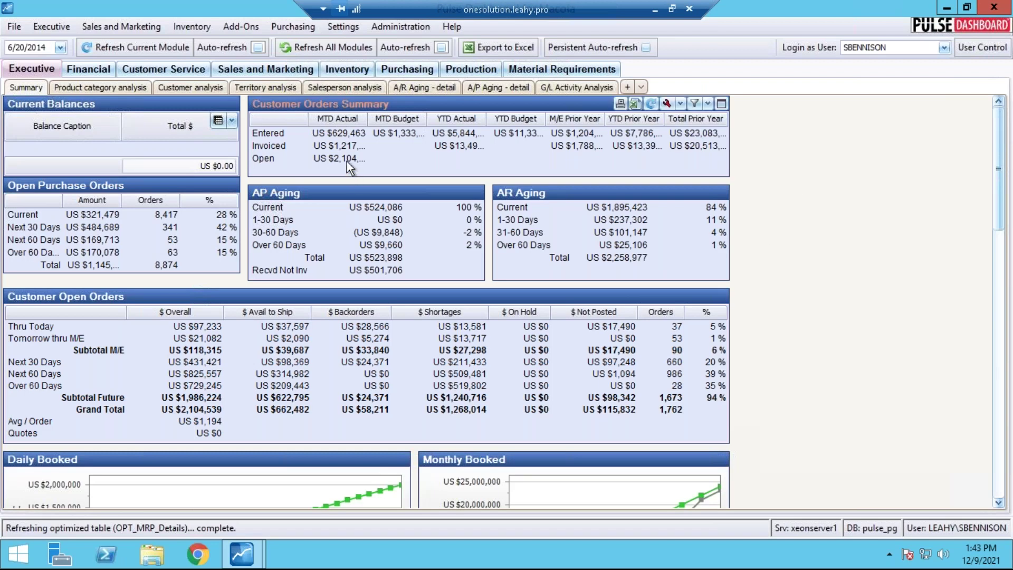
{"action": "left_click", "coordinate": [346, 160]}
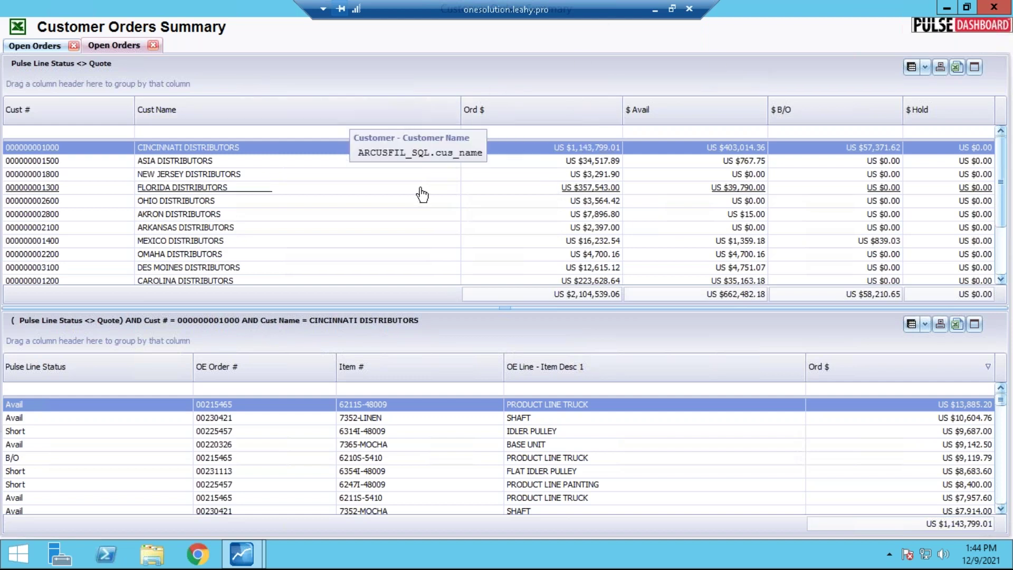
Search the available columns for "state" and add Customer State to the customer grid's visible columns, placed directly after Ord $.
{"action": "left_click", "coordinate": [912, 68]}
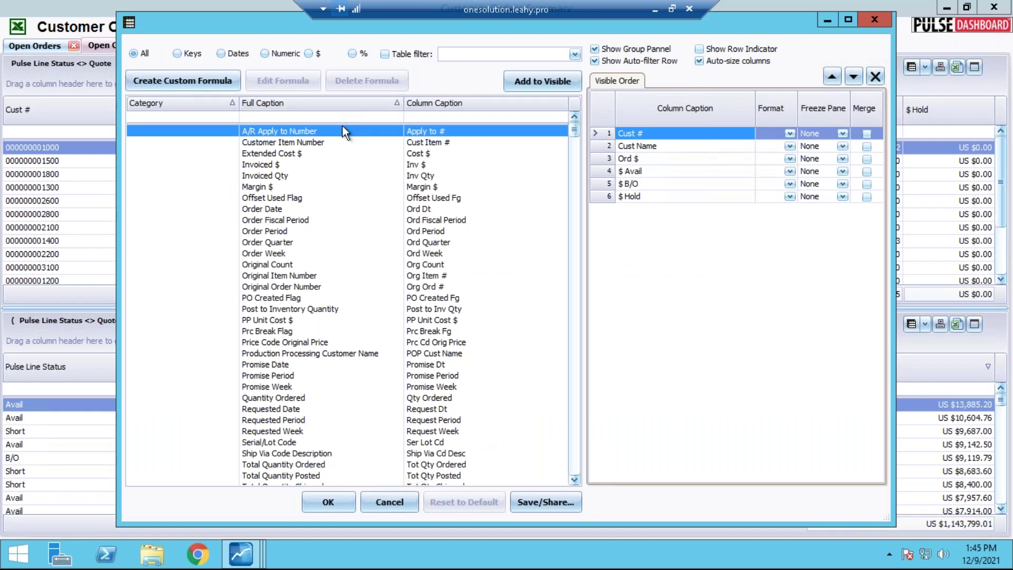
{"action": "mouse_move", "coordinate": [575, 129]}
{"action": "left_mouse_down"}
{"action": "mouse_move", "coordinate": [588, 290]}
{"action": "mouse_move", "coordinate": [572, 433]}
{"action": "mouse_move", "coordinate": [562, 117]}
{"action": "left_mouse_up"}
{"action": "left_click", "coordinate": [332, 117]}
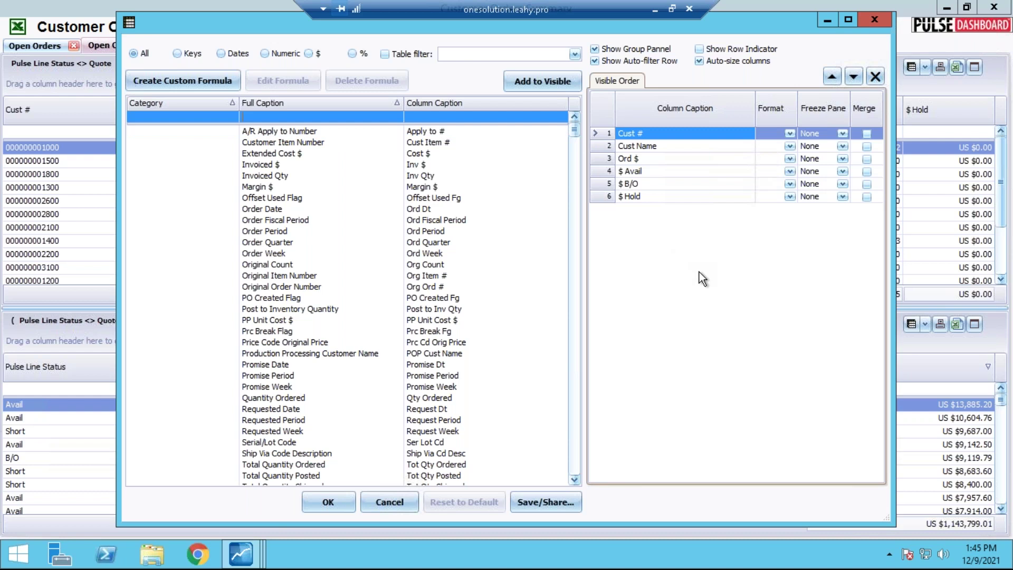
{"action": "type", "text": "state"}
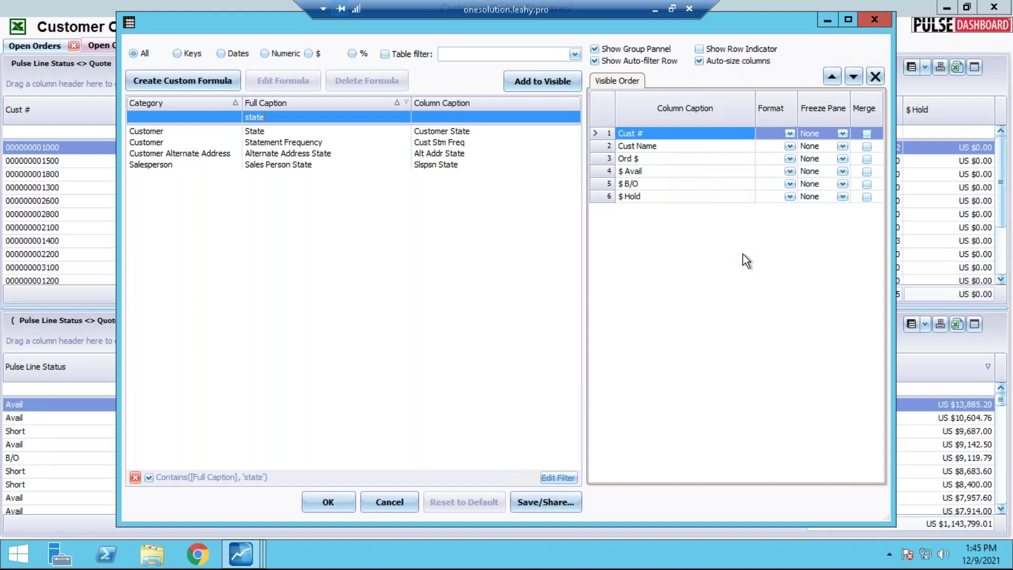
{"action": "left_click", "coordinate": [447, 134]}
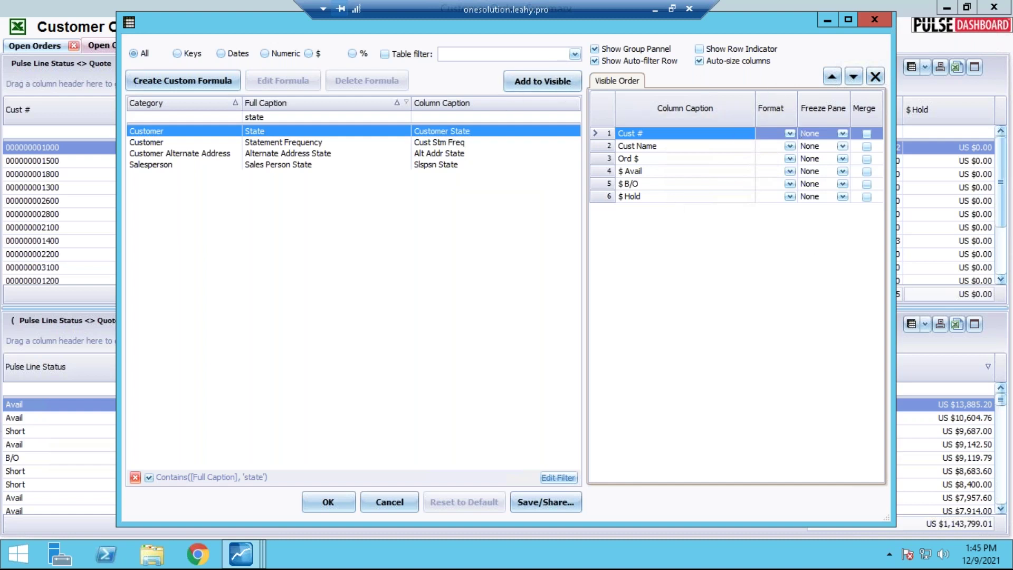
{"action": "double_click", "coordinate": [279, 132]}
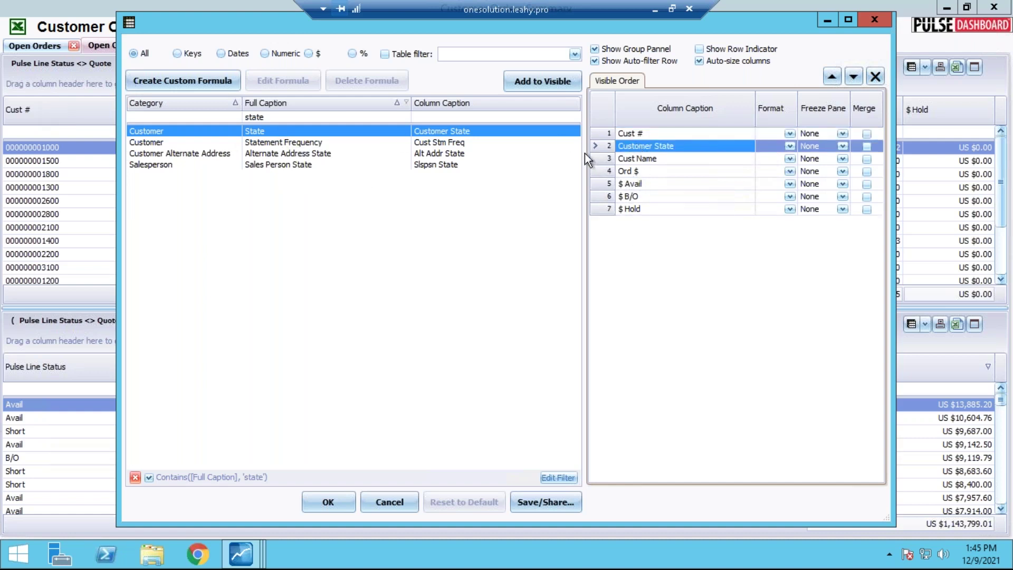
{"action": "left_click", "coordinate": [852, 77]}
{"action": "left_click", "coordinate": [851, 77]}
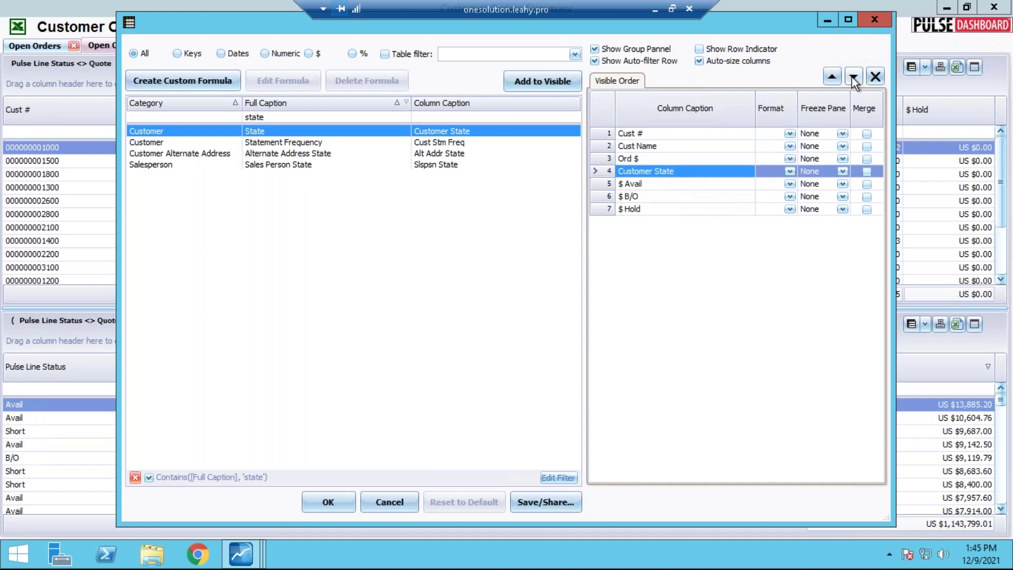
Search the available columns for "salesper", add Salesperson Name after Customer State, and apply the column changes.
{"action": "left_click", "coordinate": [307, 118]}
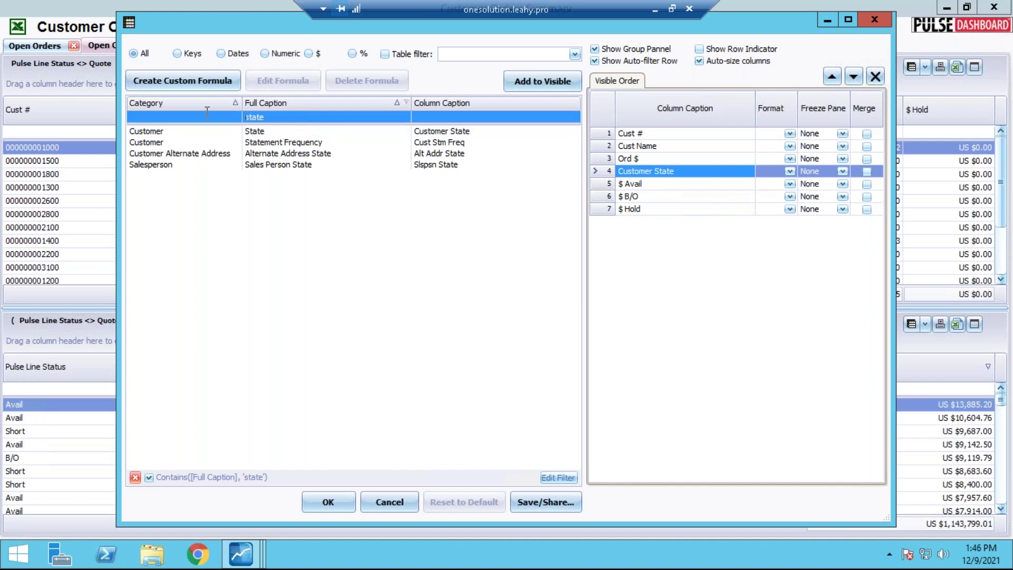
{"action": "key", "text": "Delete"}
{"action": "key", "text": "Delete"}
{"action": "key", "text": "Delete"}
{"action": "key", "text": "Delete"}
{"action": "key", "text": "Delete"}
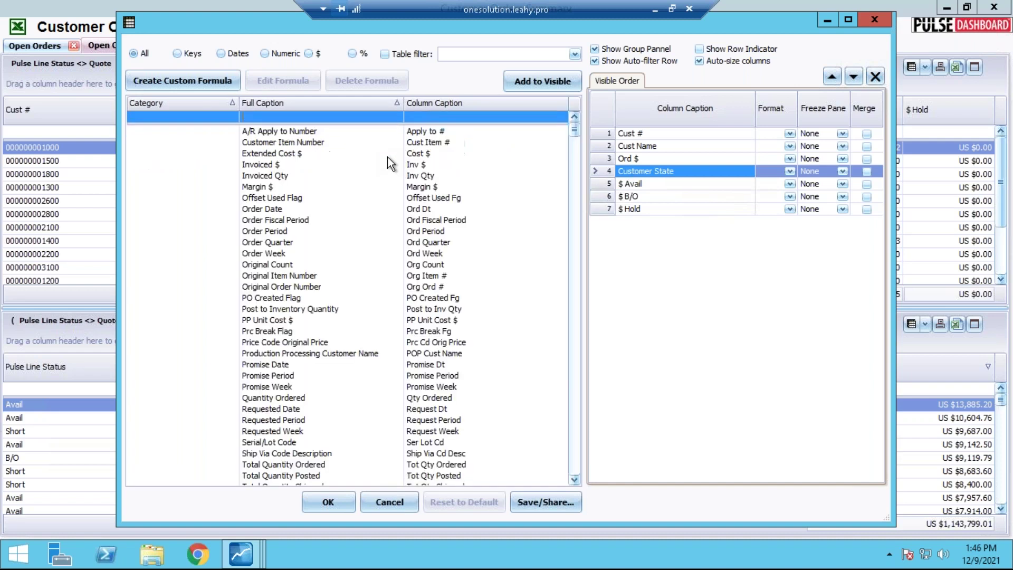
{"action": "type", "text": "sales"}
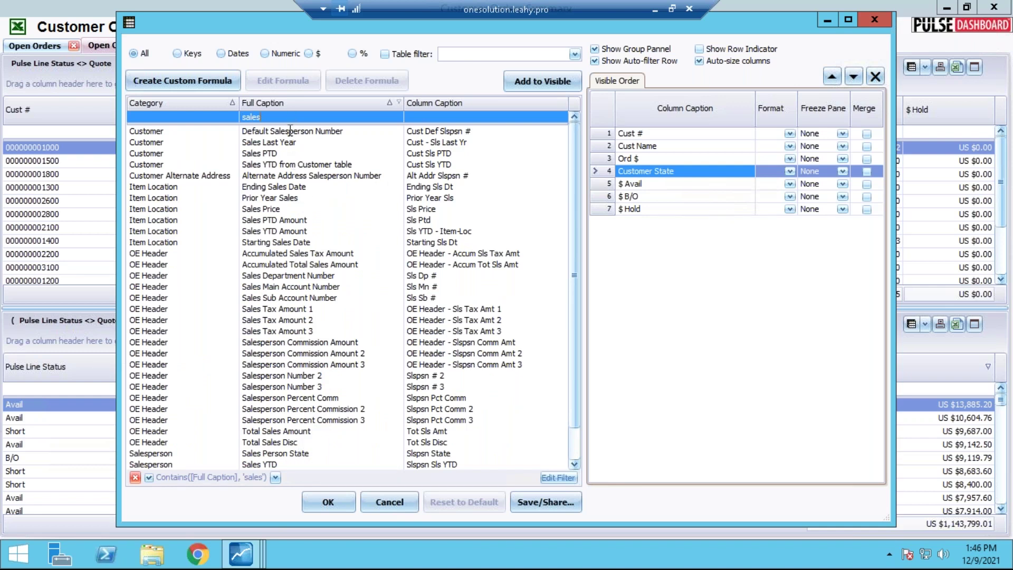
{"action": "type", "text": "per"}
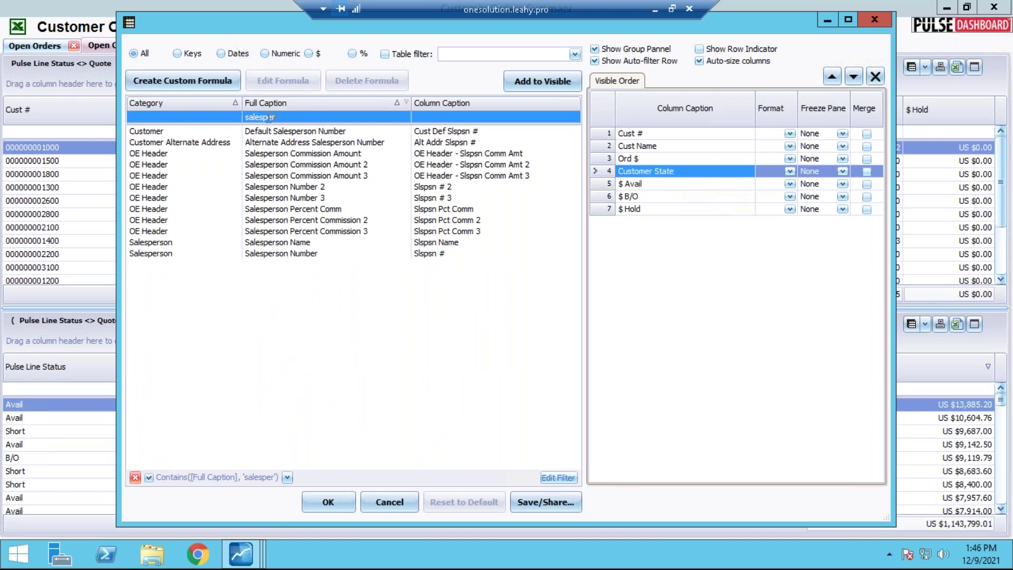
{"action": "double_click", "coordinate": [296, 246]}
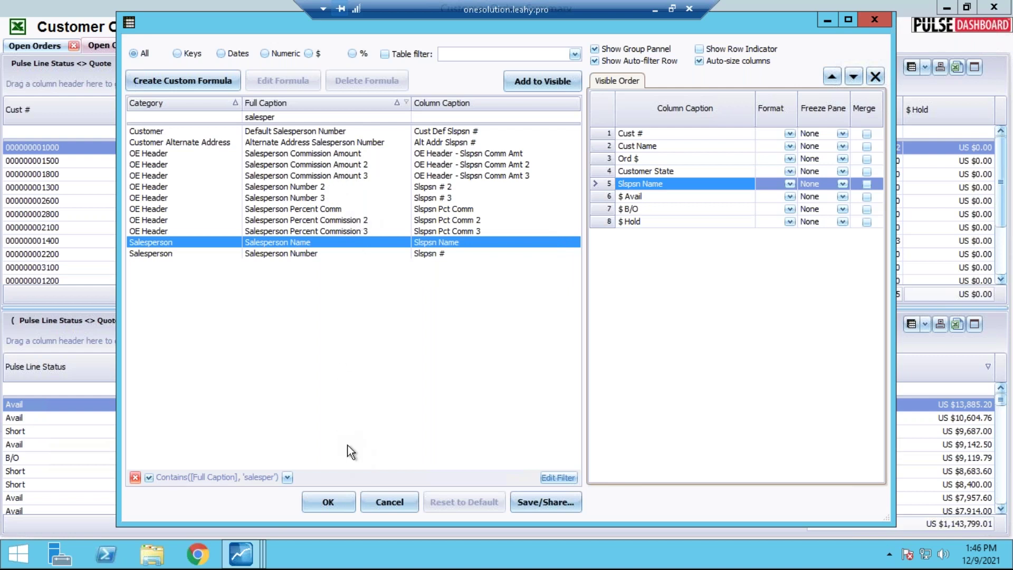
{"action": "left_click", "coordinate": [341, 505]}
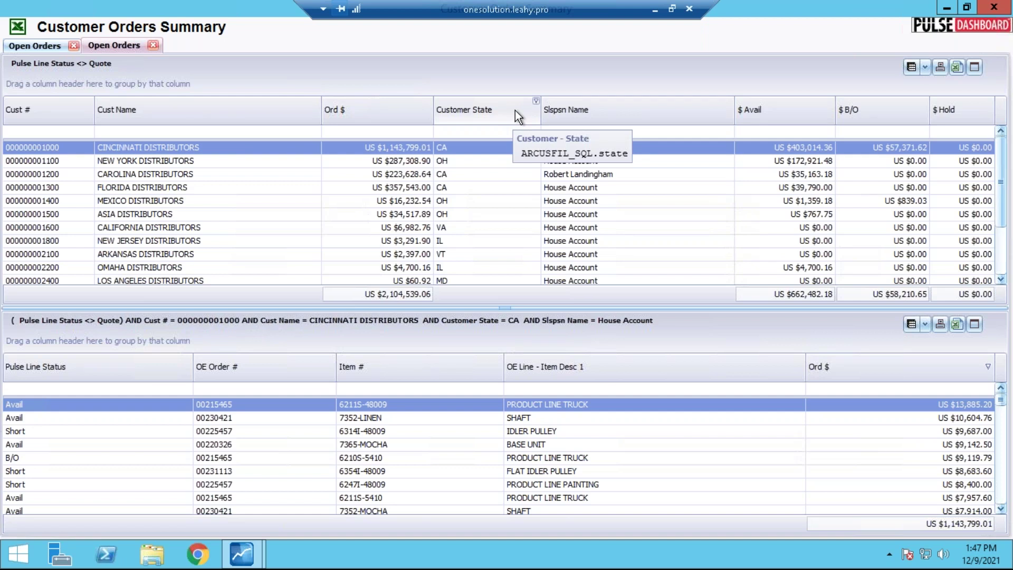
Sort the customer grid by Customer State in ascending order and look through that column's filter choices without applying any.
{"action": "left_click", "coordinate": [486, 111]}
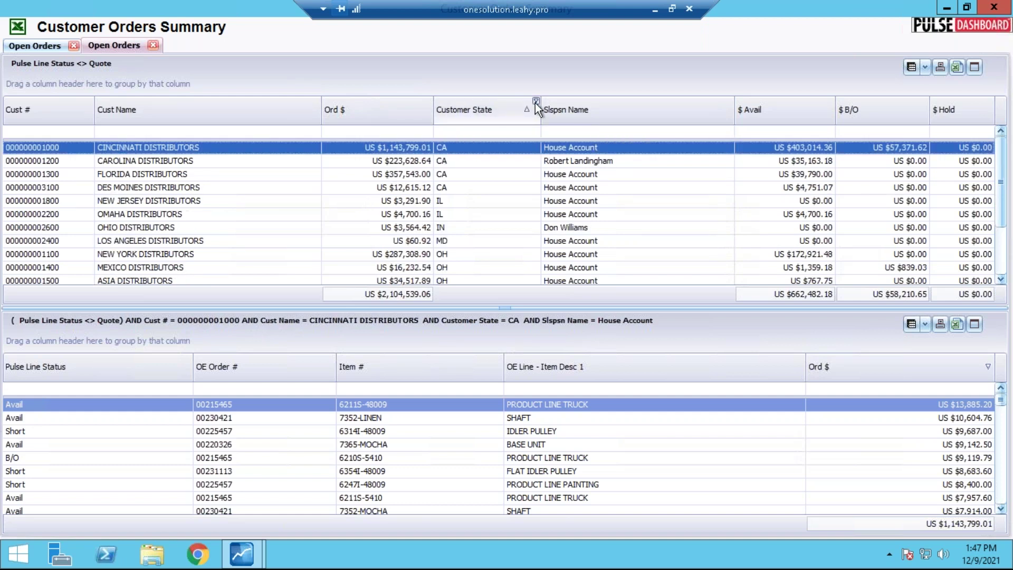
{"action": "left_click", "coordinate": [536, 101]}
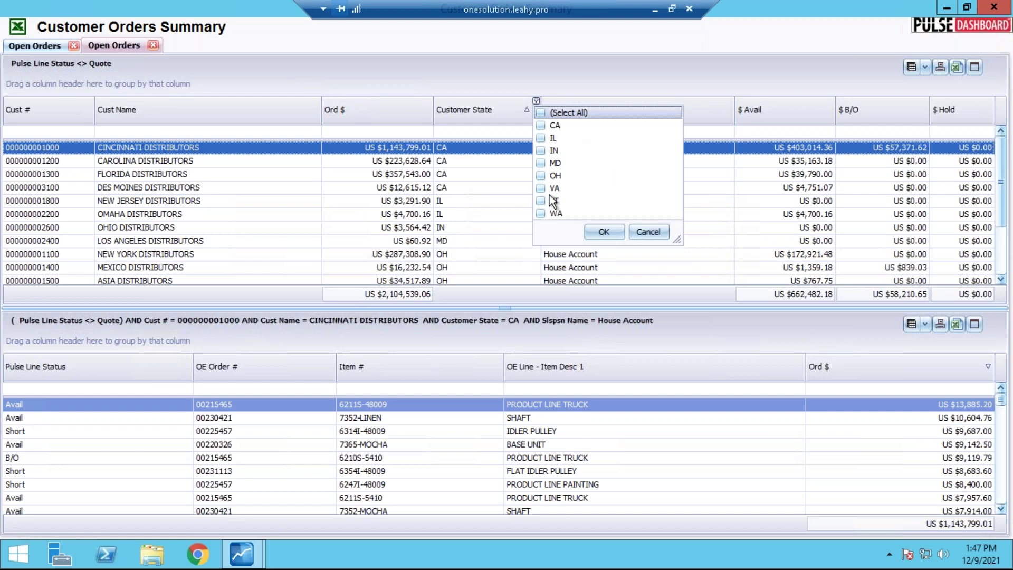
{"action": "left_click", "coordinate": [652, 233]}
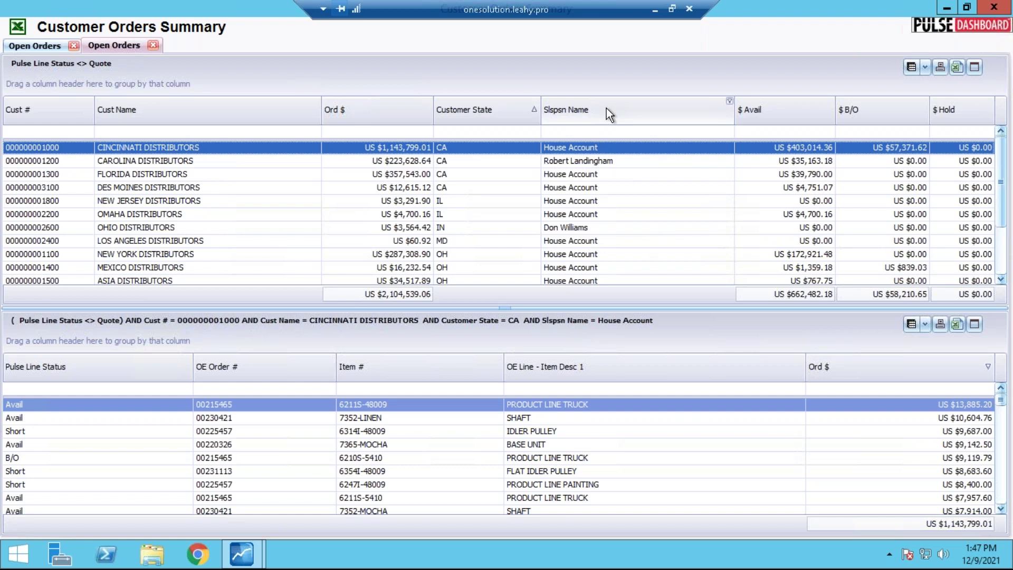
Filter the customer grid to a single salesperson and clear that filter again.
{"action": "left_click", "coordinate": [730, 102]}
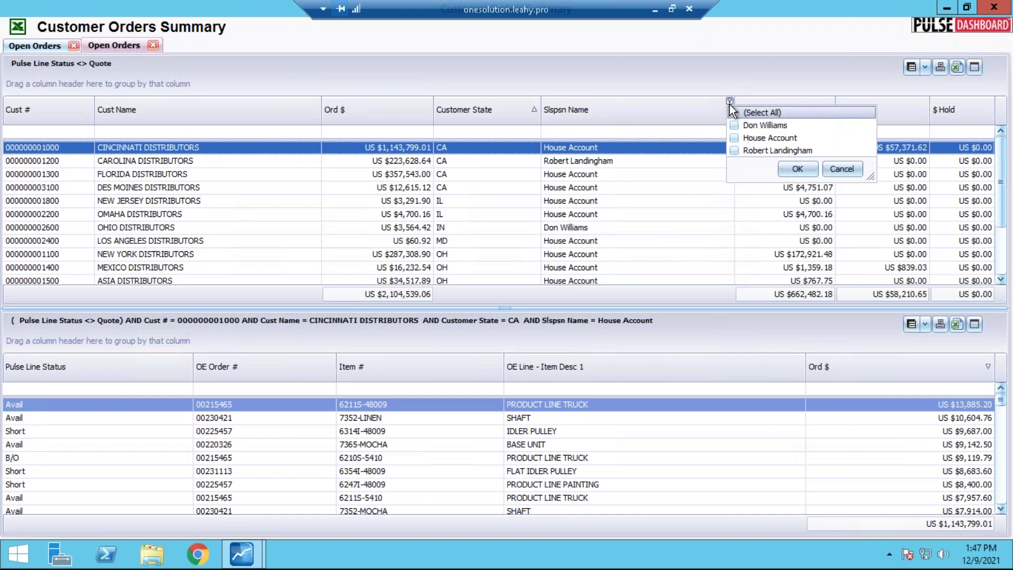
{"action": "left_click", "coordinate": [735, 125]}
{"action": "left_click", "coordinate": [797, 169]}
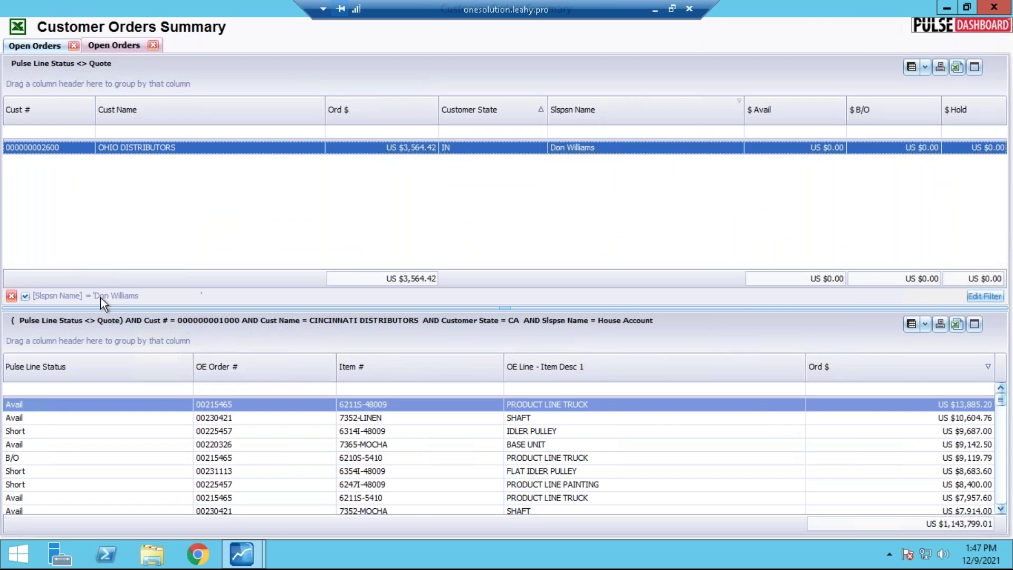
{"action": "left_click", "coordinate": [11, 296]}
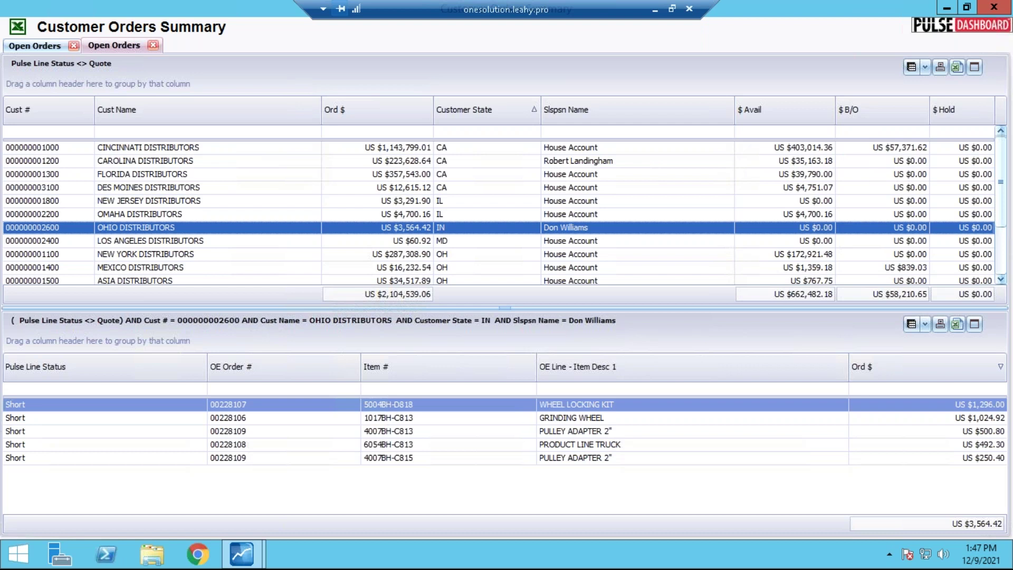
Close the customized Open Orders view and the Customer Orders Summary window to return to the Executive summary.
{"action": "left_click", "coordinate": [661, 132]}
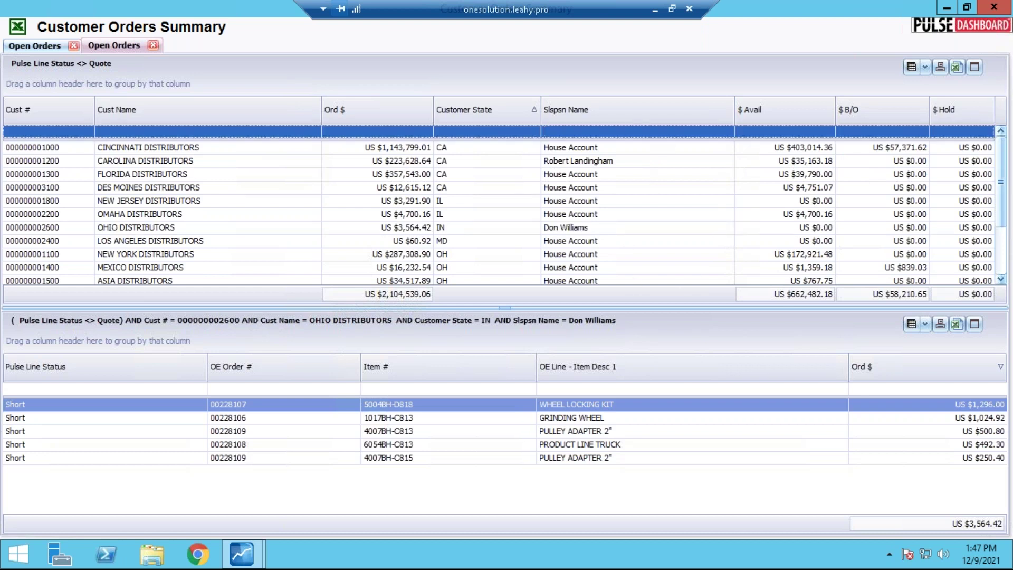
{"action": "left_click", "coordinate": [152, 45]}
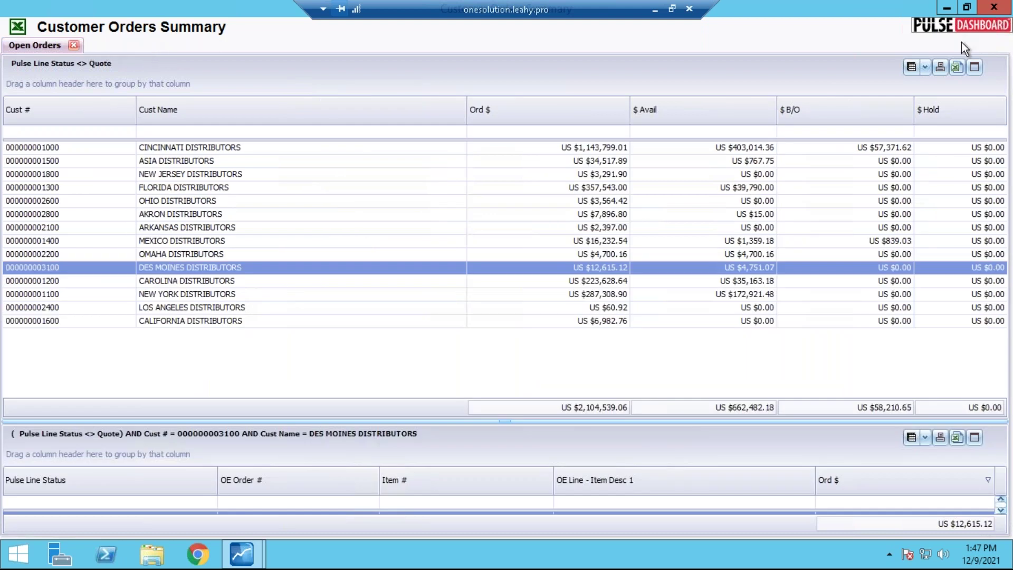
{"action": "left_click", "coordinate": [994, 8]}
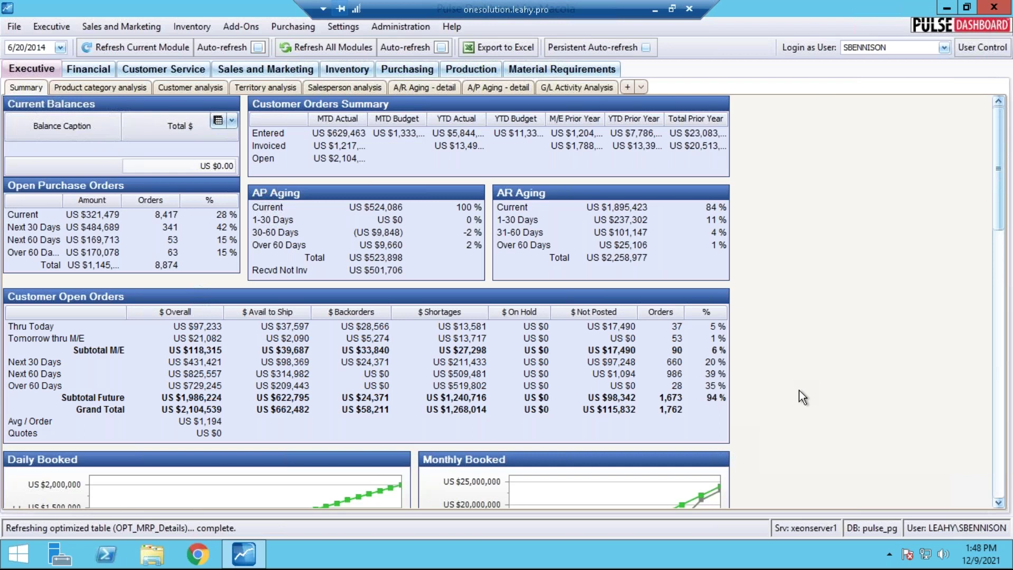
Review the booked and invoiced charts, and drill into the Next 30 Days overall amount of Customer Open Orders before closing the detail.
{"action": "scroll", "coordinate": [799, 390], "scroll_direction": "down", "scroll_amount": 5}
{"action": "mouse_move", "coordinate": [274, 169]}
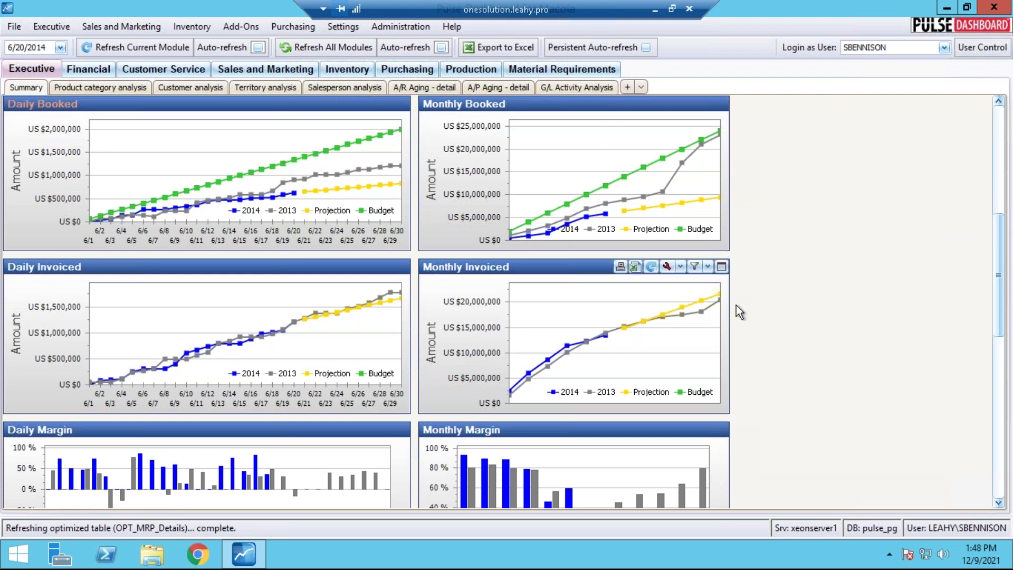
{"action": "scroll", "coordinate": [822, 299], "scroll_direction": "up", "scroll_amount": 6}
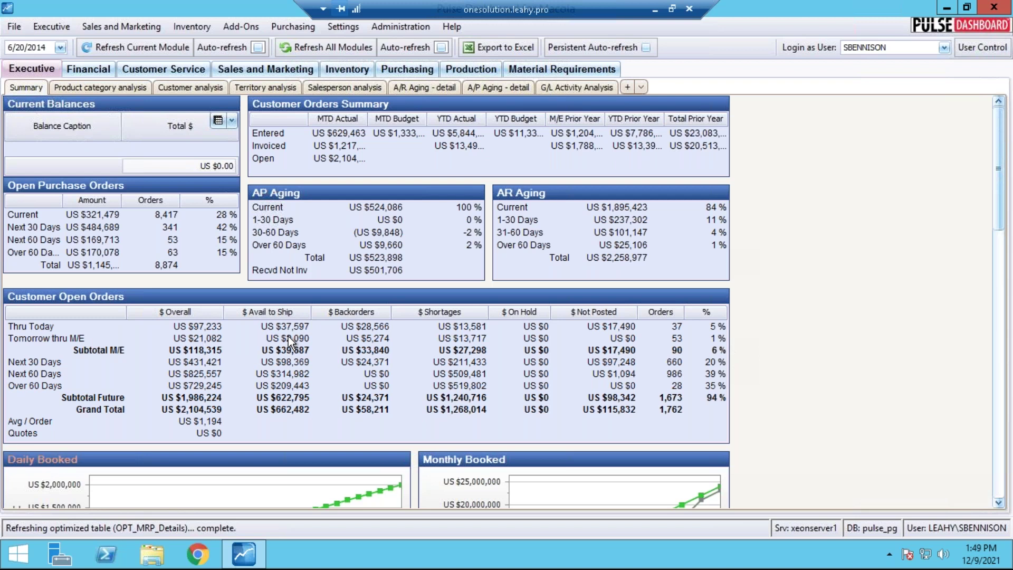
{"action": "double_click", "coordinate": [224, 363]}
{"action": "left_click", "coordinate": [993, 8]}
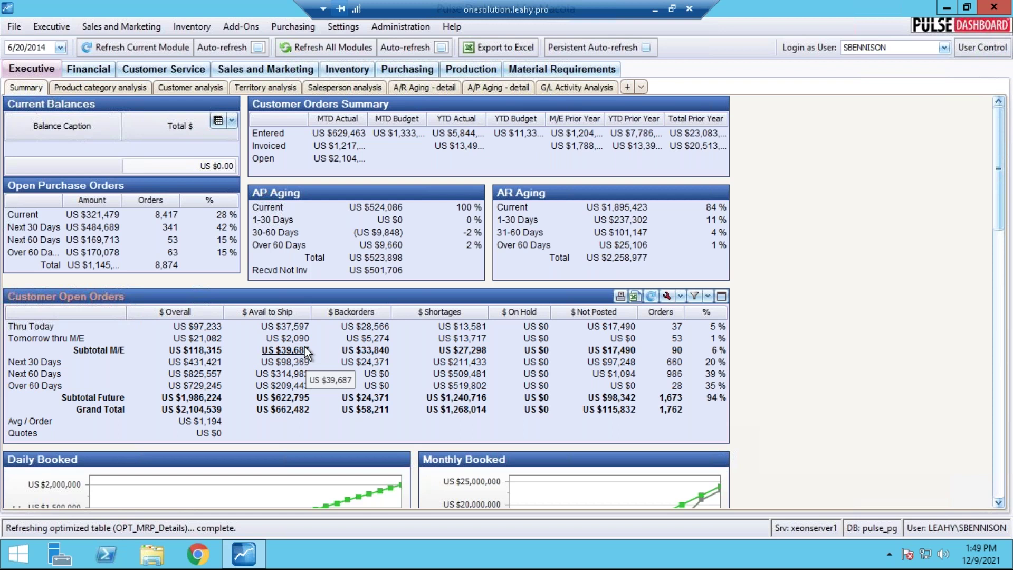
In Customer Service's Order Shortage Report, set the box to show items causing shortage in the next 5 days.
{"action": "left_click", "coordinate": [189, 68]}
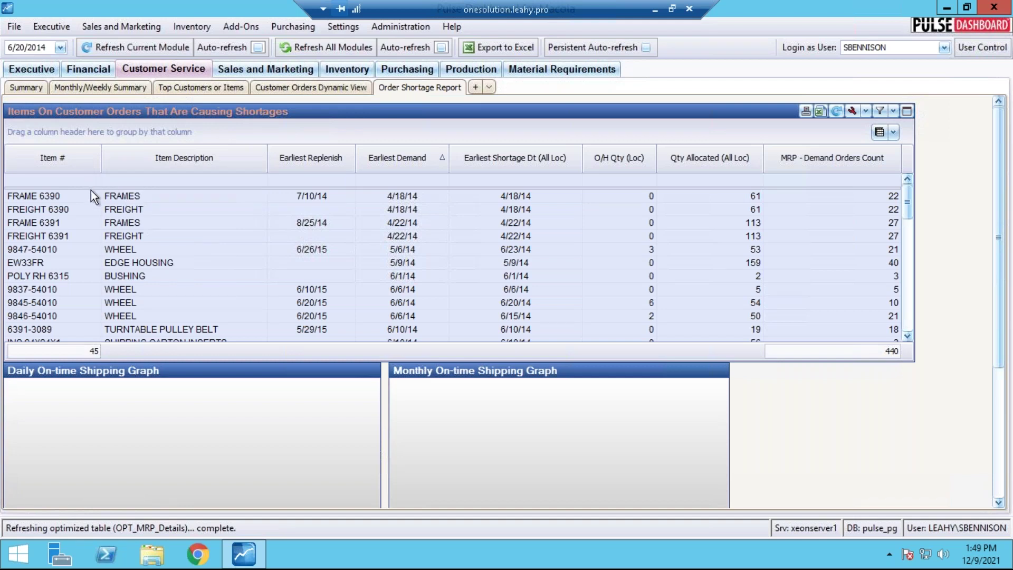
{"action": "mouse_move", "coordinate": [95, 201]}
{"action": "left_click", "coordinate": [851, 111]}
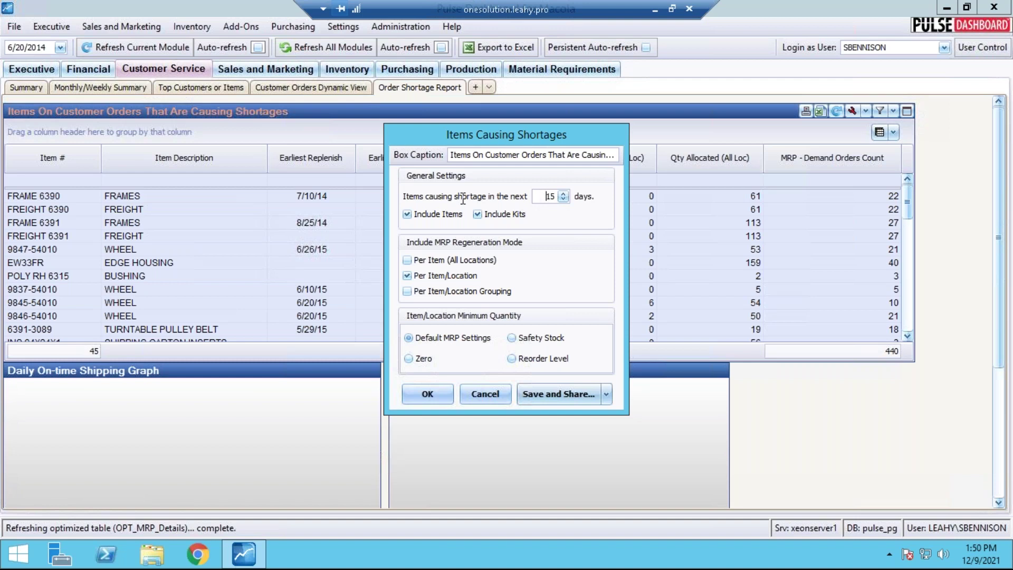
{"action": "left_click_drag", "start_coordinate": [544, 196], "coordinate": [566, 194]}
{"action": "type", "text": "5"}
{"action": "left_click", "coordinate": [427, 393]}
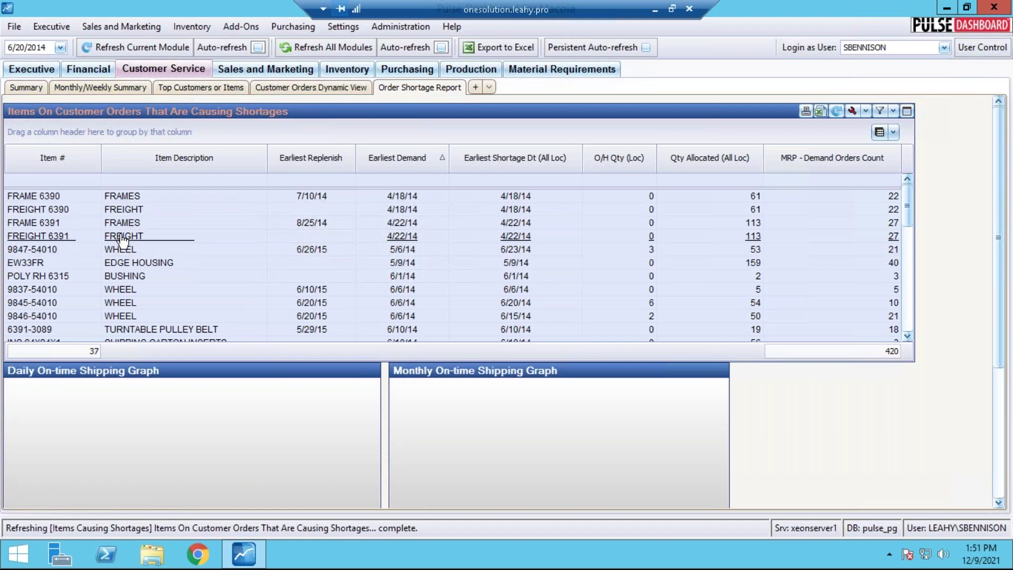
Check the quantity totals of item 9847-54010 in the shortage list and open its demand and replenishment detail.
{"action": "mouse_move", "coordinate": [98, 262]}
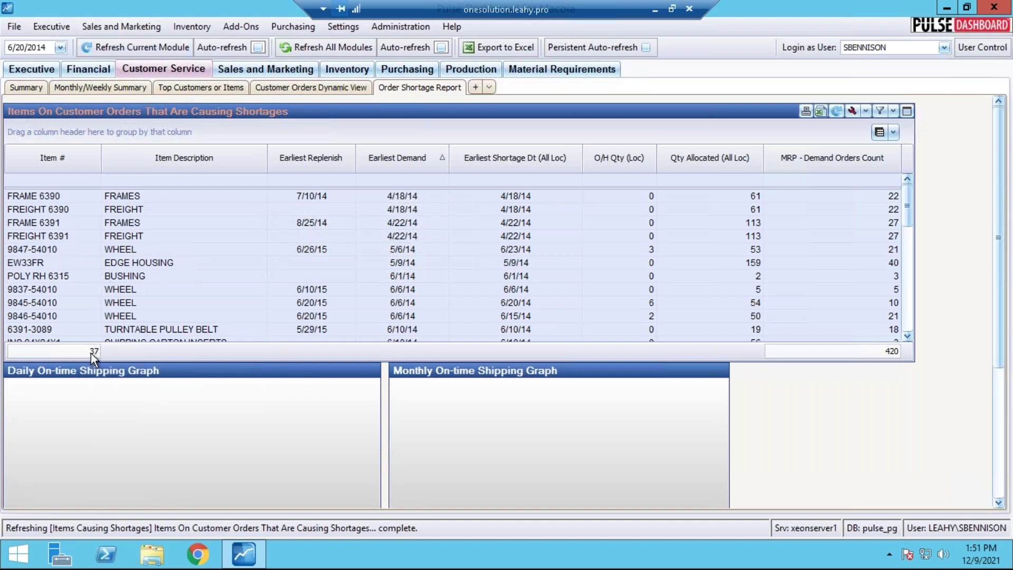
{"action": "mouse_move", "coordinate": [92, 351]}
{"action": "mouse_move", "coordinate": [49, 236]}
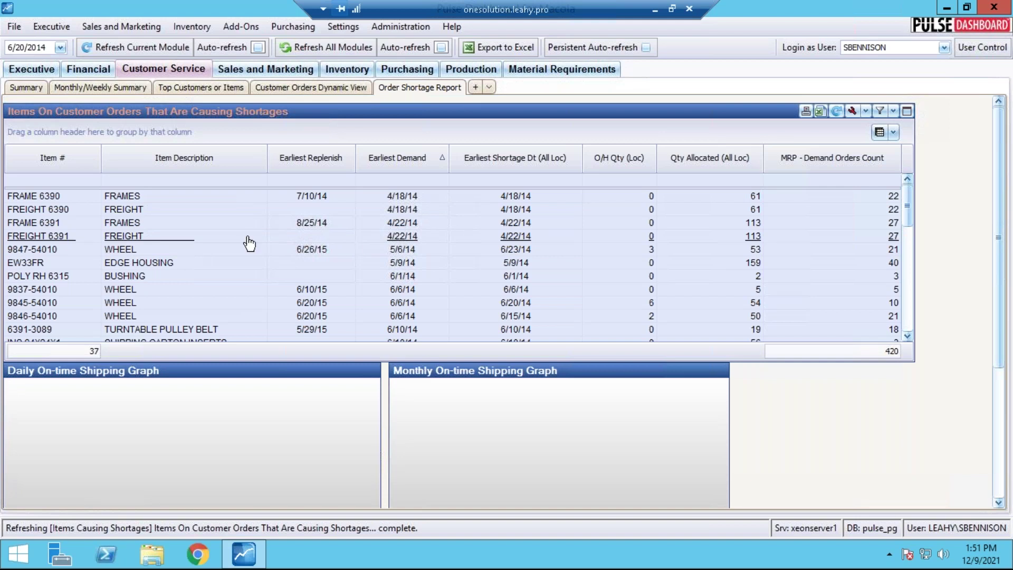
{"action": "mouse_move", "coordinate": [55, 254]}
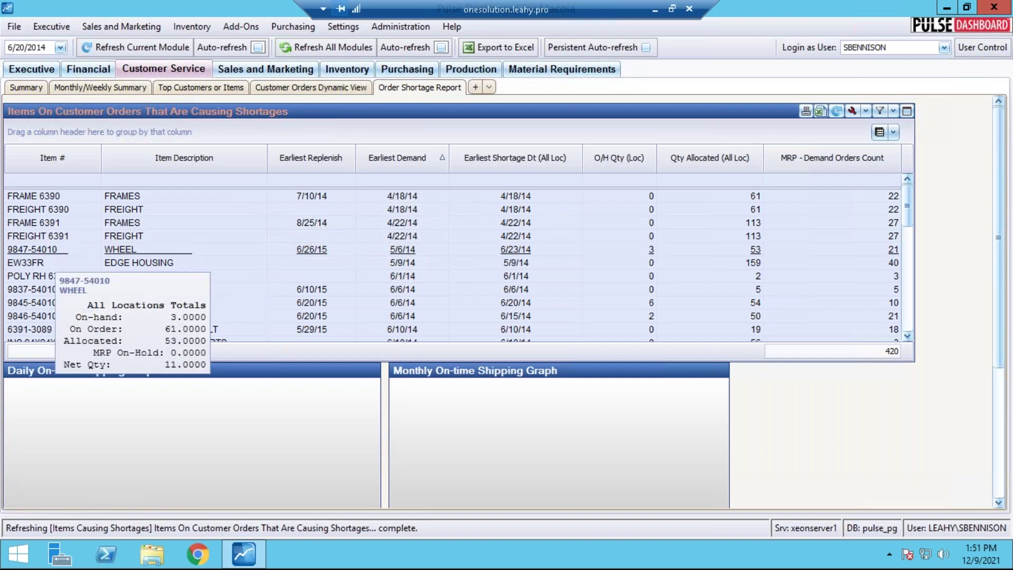
{"action": "left_click", "coordinate": [44, 252]}
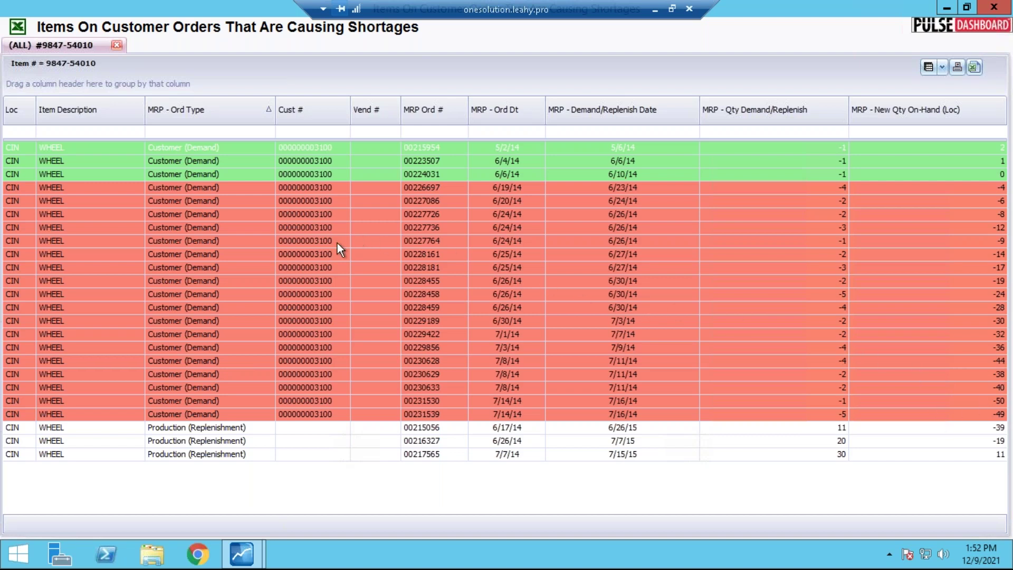
Close the demand and replenishment detail of item 9847-54010, view the Customer Service summary, and return to the Executive summary.
{"action": "mouse_move", "coordinate": [291, 253]}
{"action": "key", "text": "Escape"}
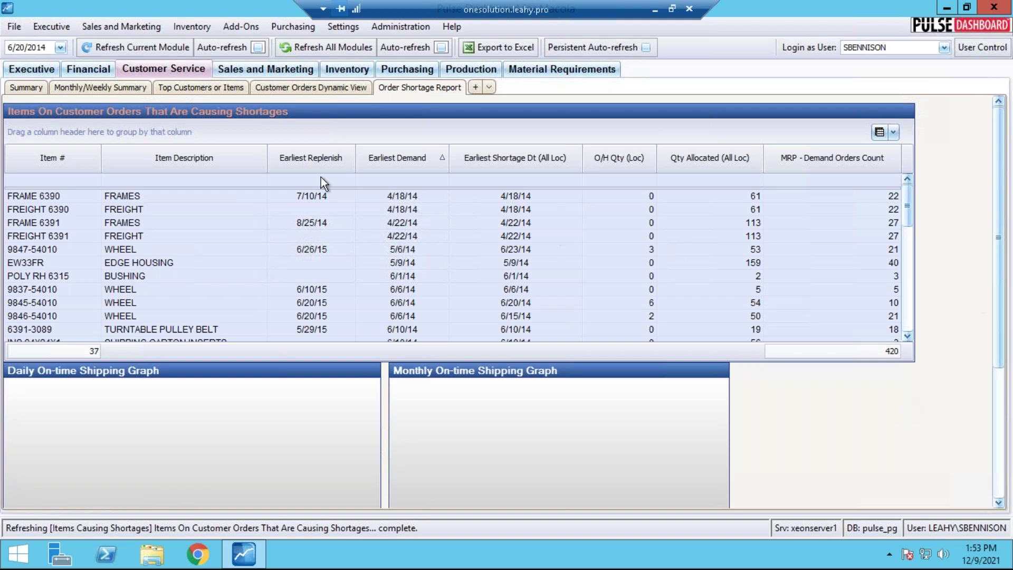
{"action": "left_click", "coordinate": [25, 88]}
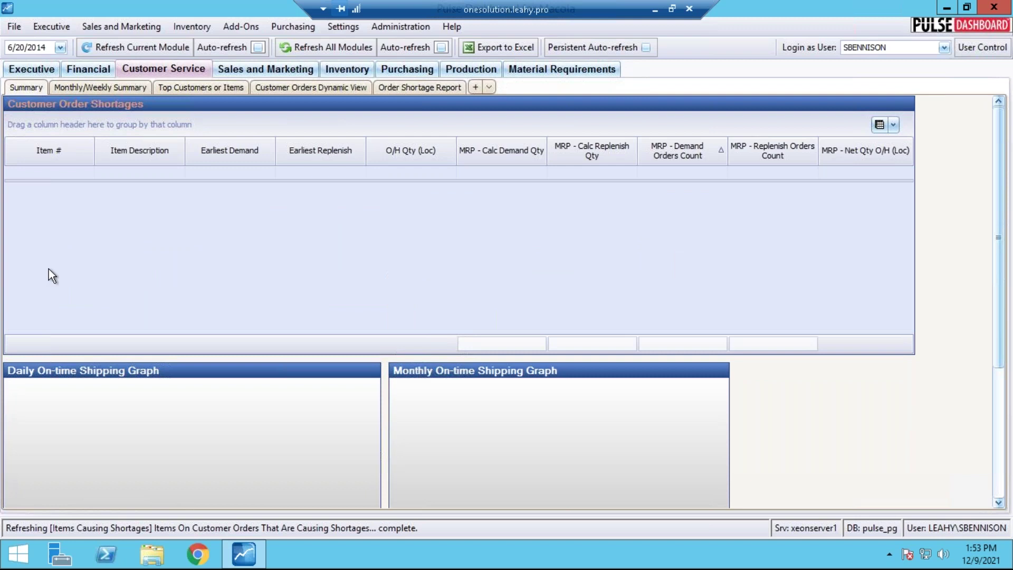
{"action": "left_click", "coordinate": [38, 70]}
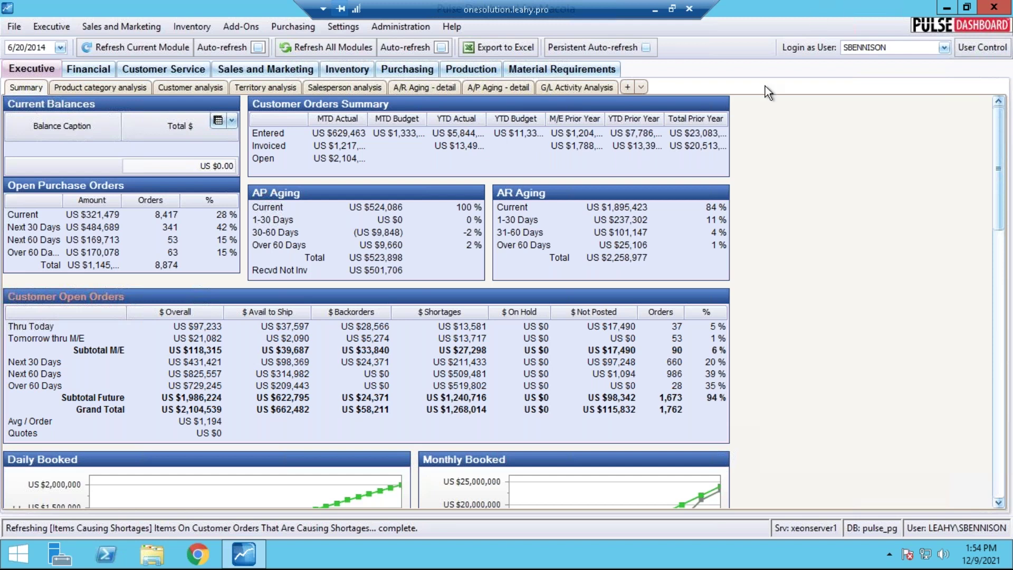
Open the Financial Cash Flow Forecast, review the balance sources in the first forecast's settings, and close them without changes.
{"action": "left_click", "coordinate": [88, 69]}
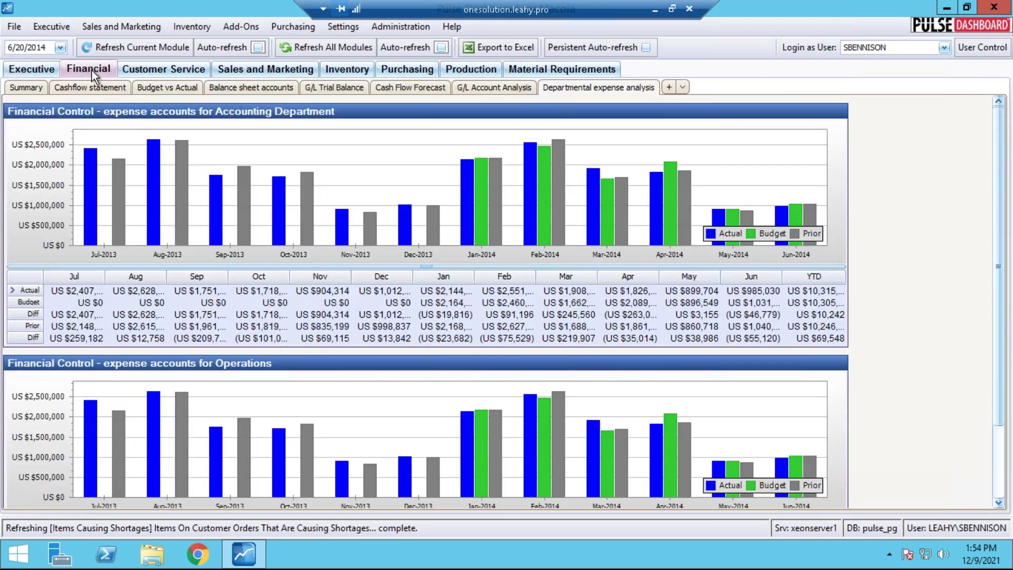
{"action": "left_click", "coordinate": [425, 91]}
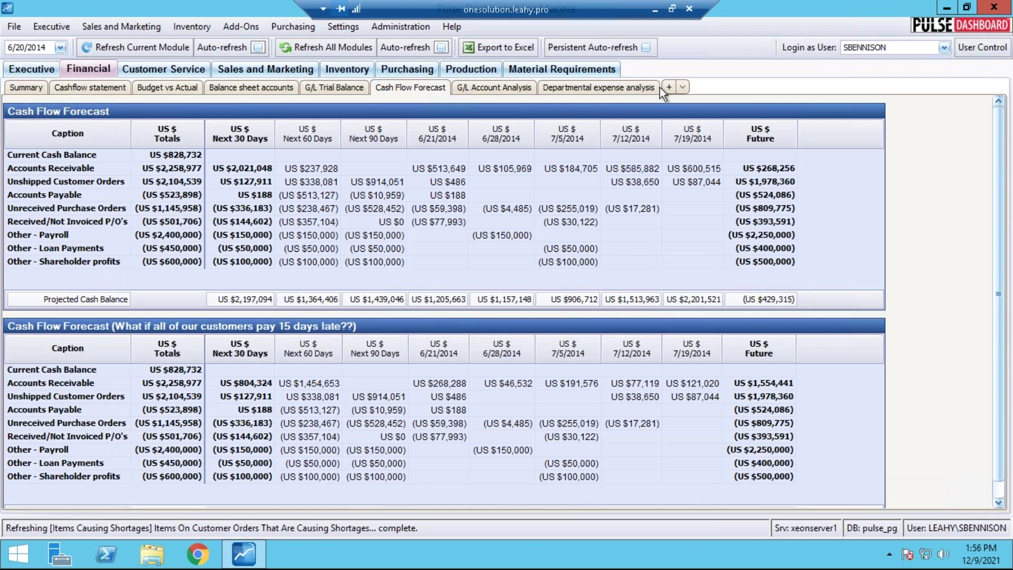
{"action": "mouse_move", "coordinate": [827, 106]}
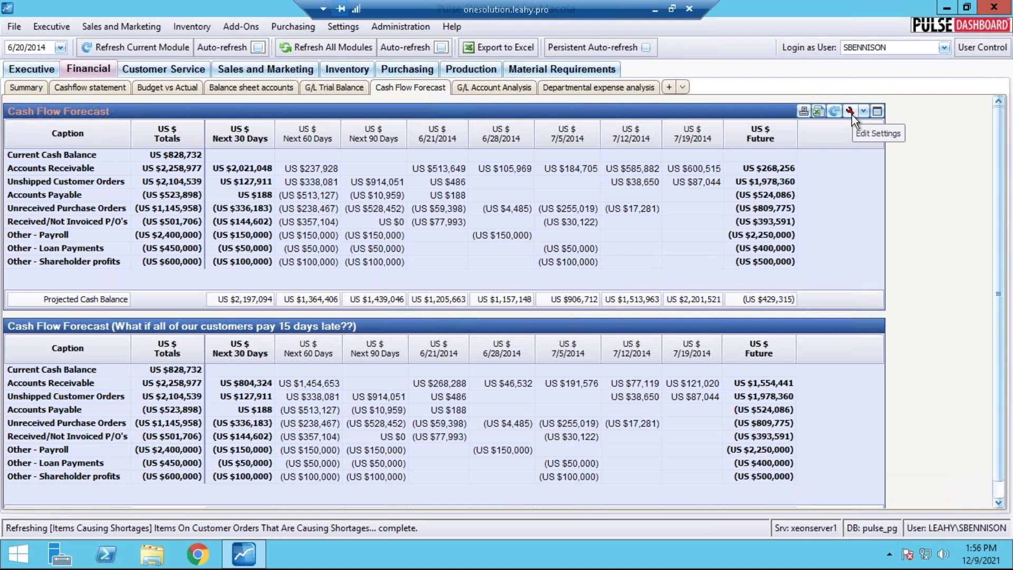
{"action": "left_click", "coordinate": [852, 113]}
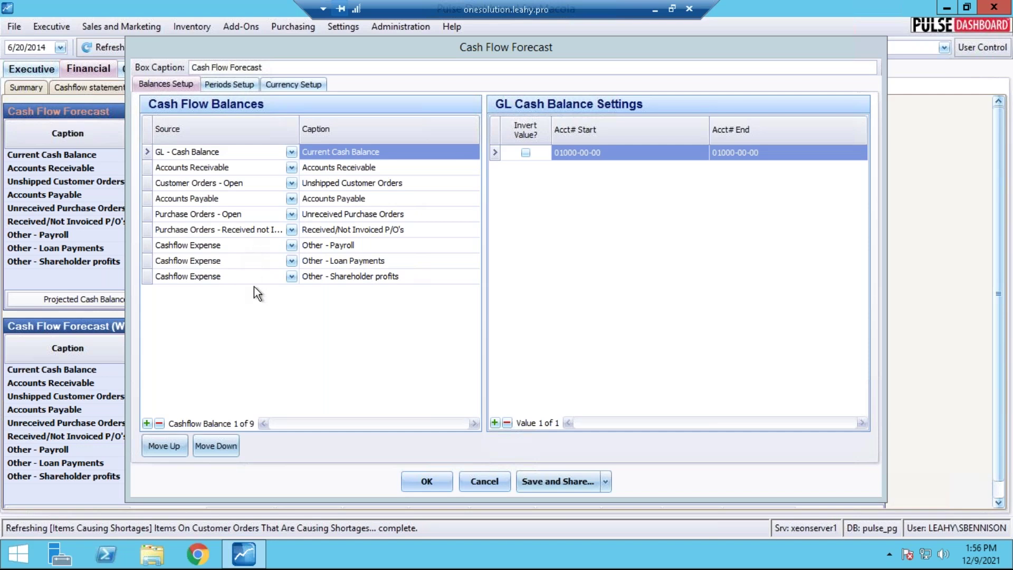
{"action": "left_click", "coordinate": [502, 484]}
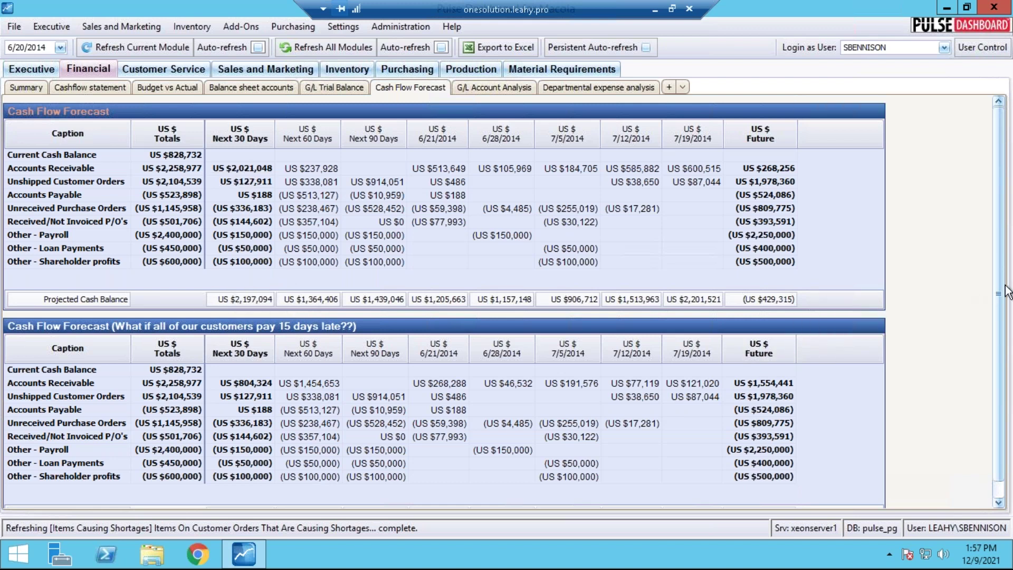
Inspect the Accounts Receivable offset and aging options of the 15-days-late what-if forecast, keeping Due Date, and cancel the settings.
{"action": "scroll", "coordinate": [1006, 370], "scroll_direction": "down", "scroll_amount": 1}
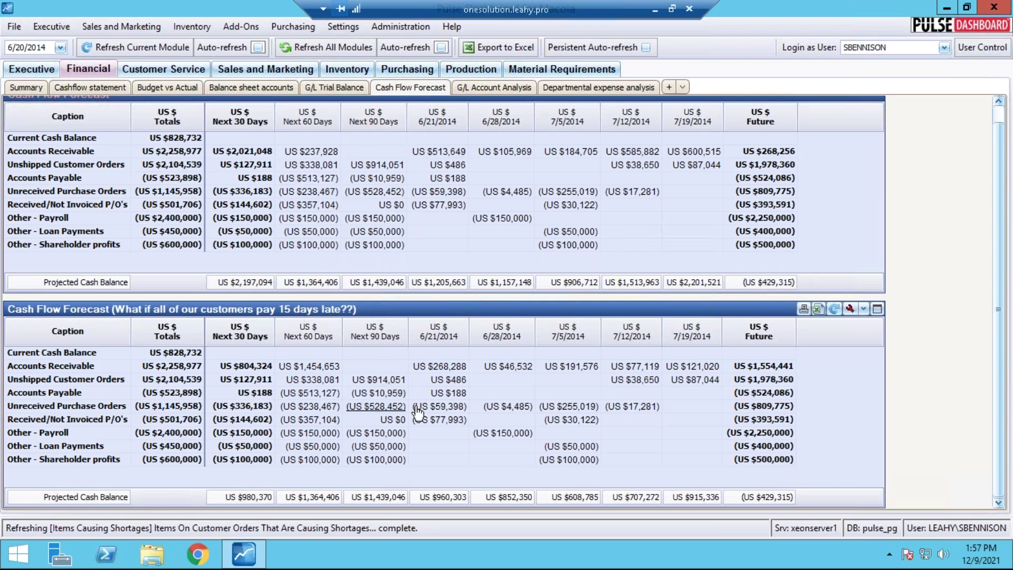
{"action": "left_click", "coordinate": [850, 310]}
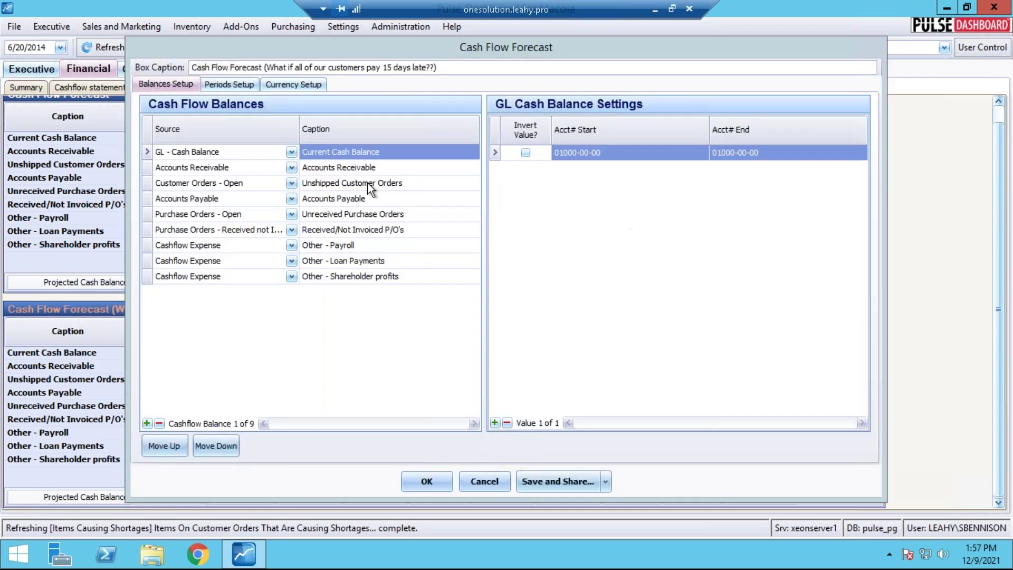
{"action": "left_click", "coordinate": [256, 169]}
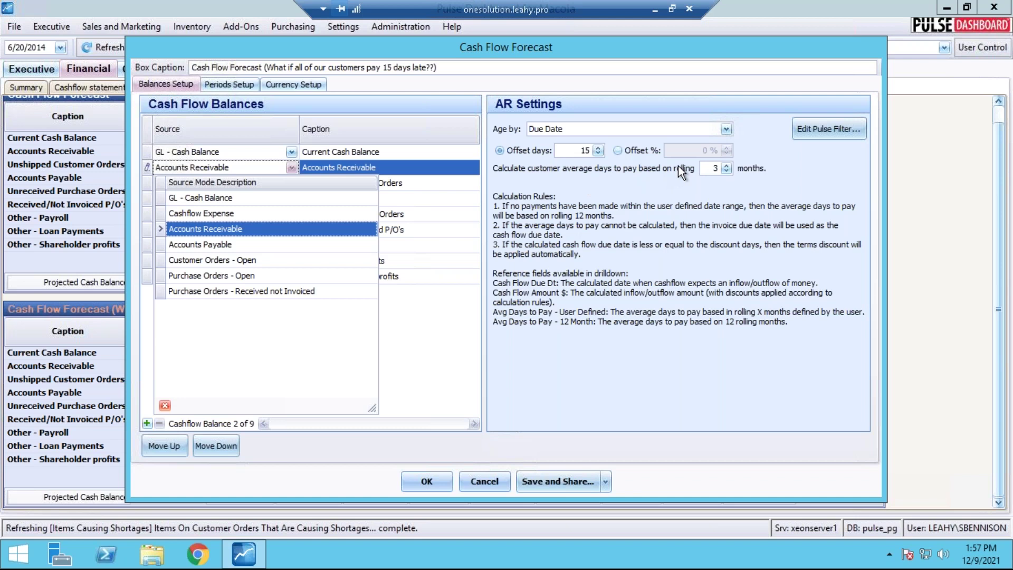
{"action": "left_click", "coordinate": [725, 130]}
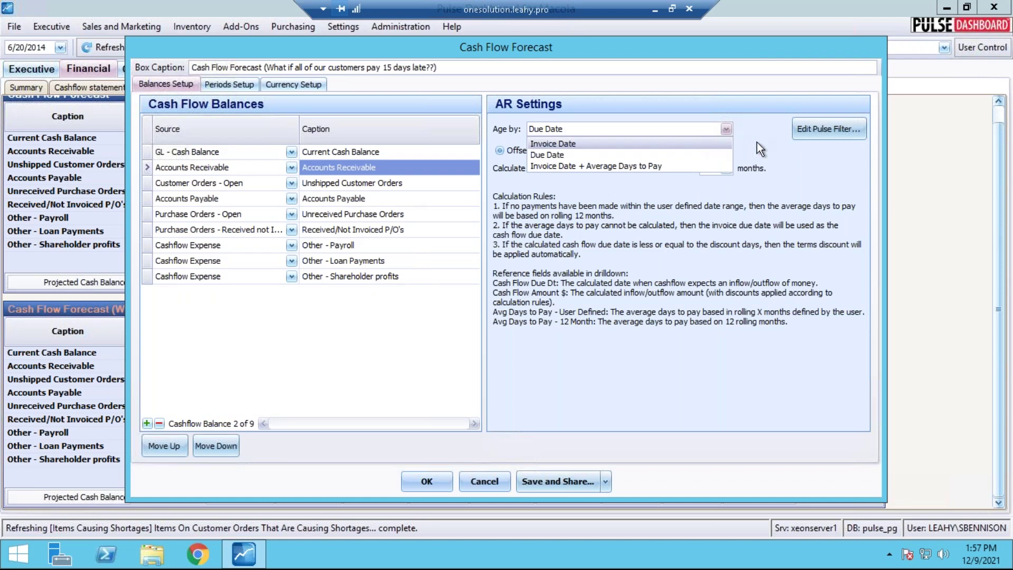
{"action": "left_click", "coordinate": [723, 156]}
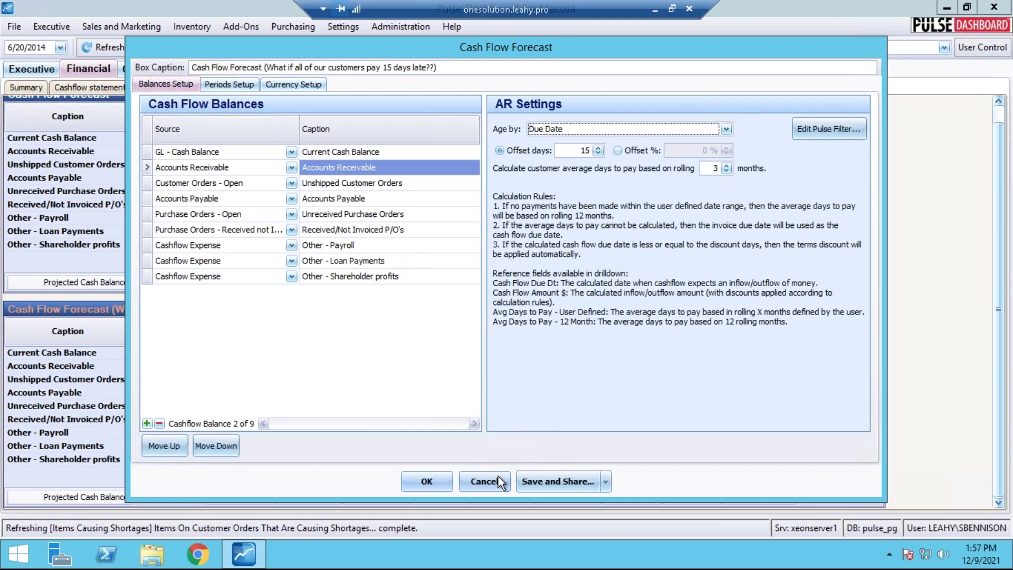
{"action": "left_click", "coordinate": [485, 481]}
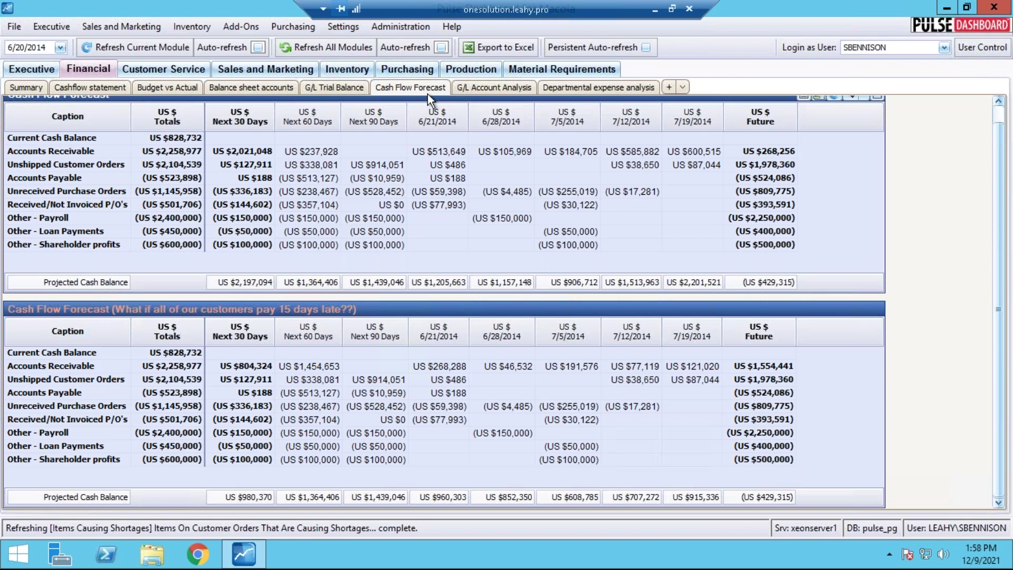
Open the Financial G/L Account Analysis, review the date and account ranges set for GL Control, and cancel the settings.
{"action": "left_click", "coordinate": [470, 86]}
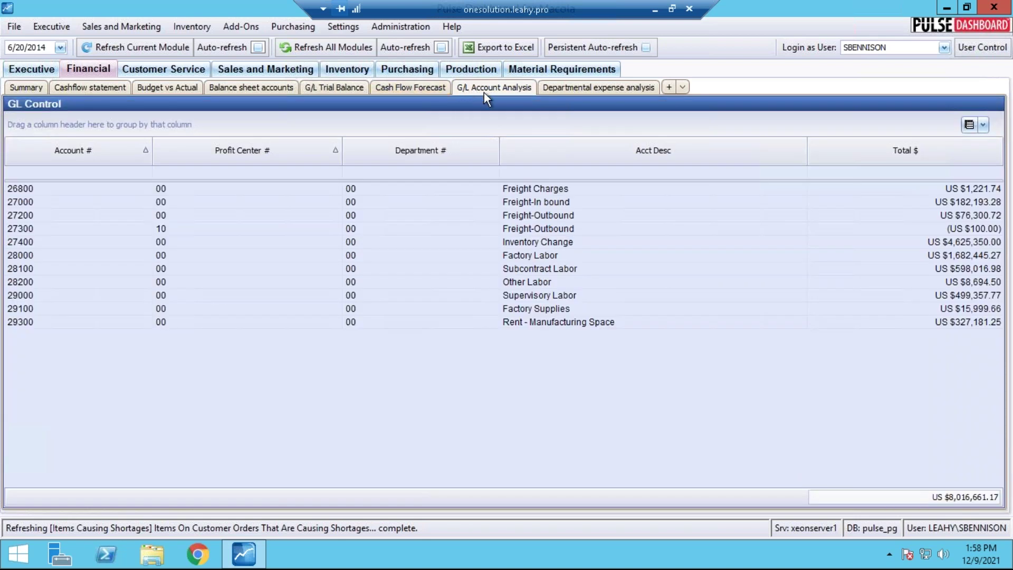
{"action": "left_click", "coordinate": [557, 197]}
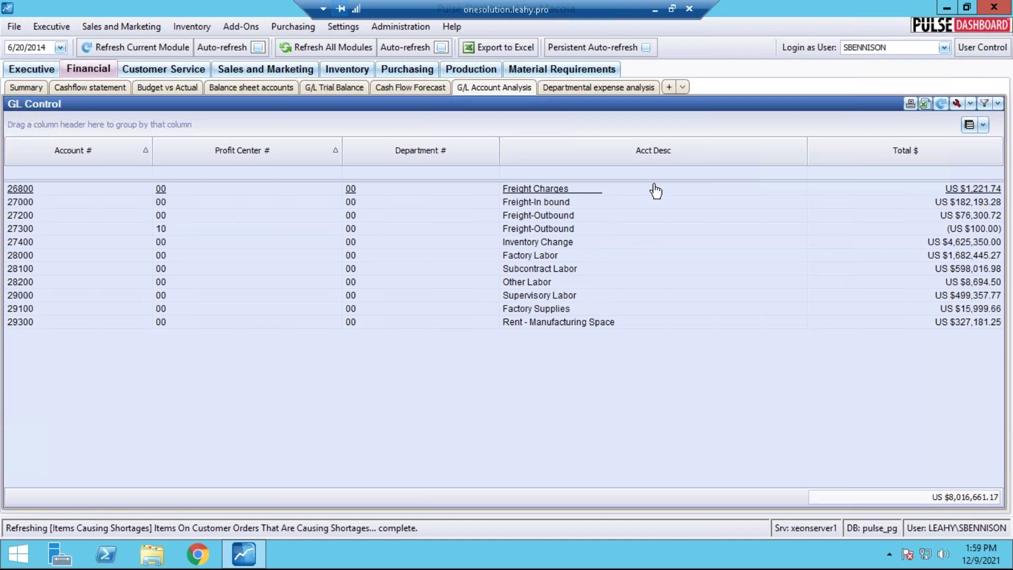
{"action": "left_click", "coordinate": [958, 104]}
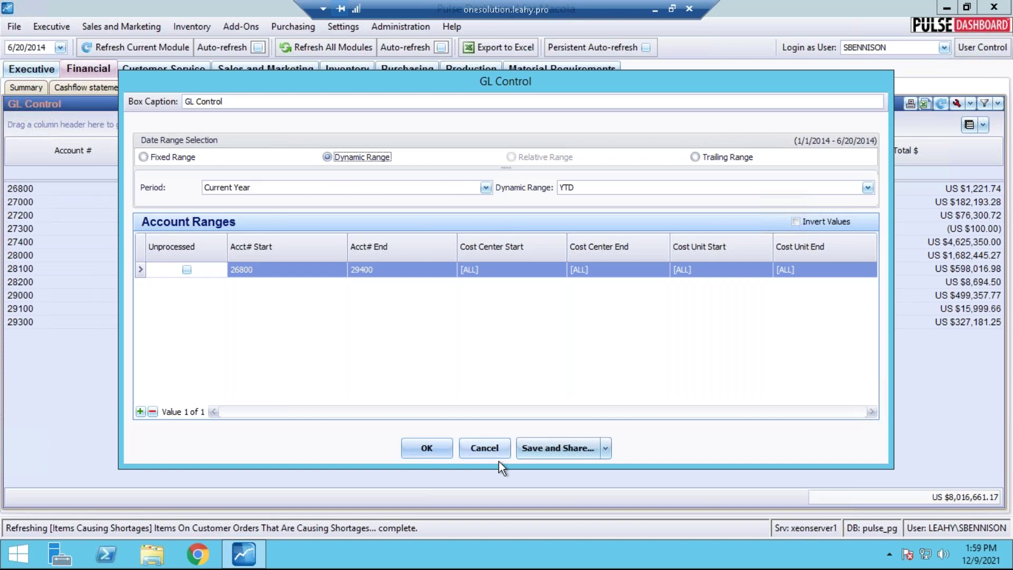
{"action": "left_click", "coordinate": [484, 448]}
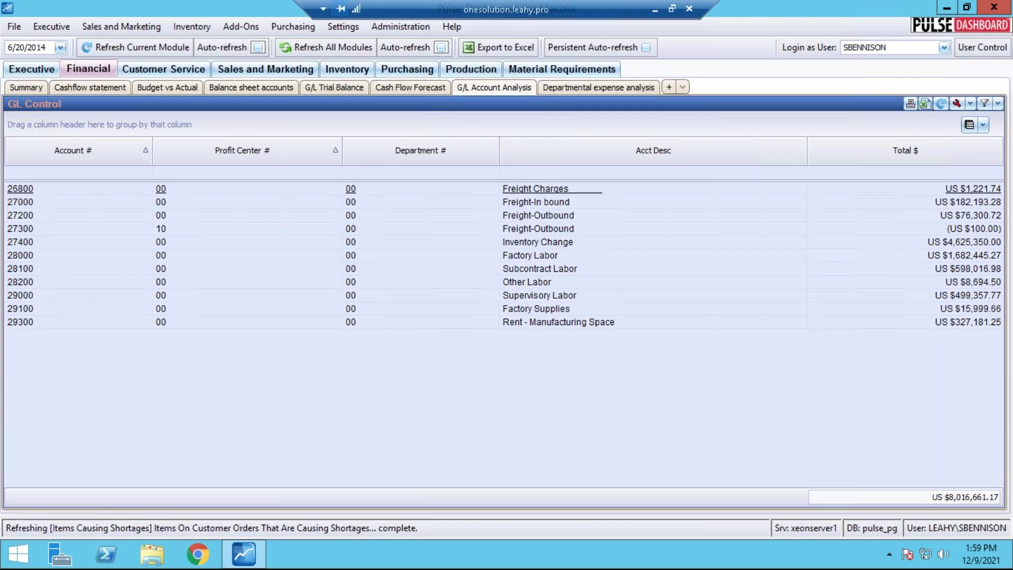
Drill into the Freight Charges account 26800 to review its transactions, and return to the GL Control list.
{"action": "double_click", "coordinate": [554, 188]}
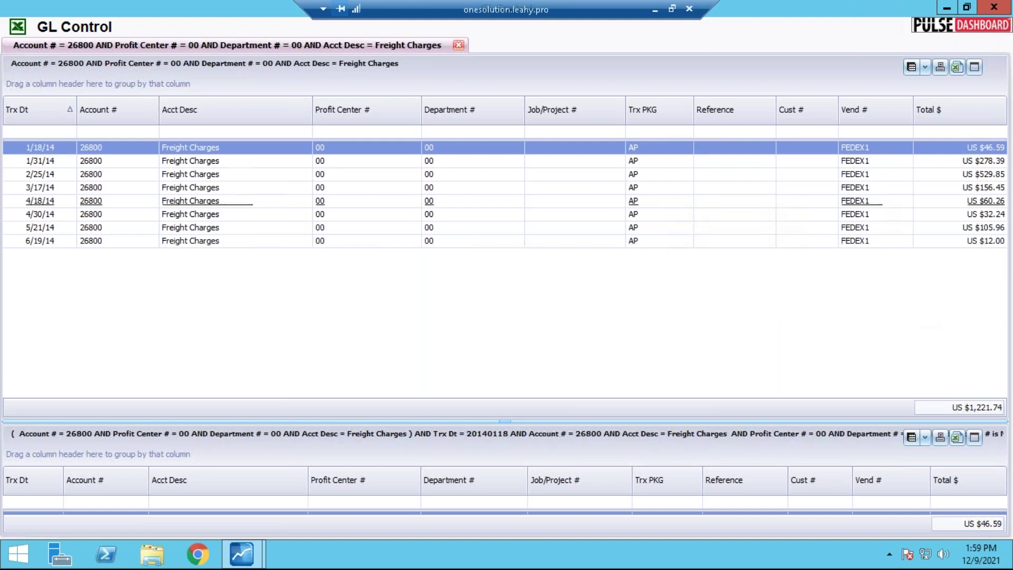
{"action": "left_click", "coordinate": [618, 85]}
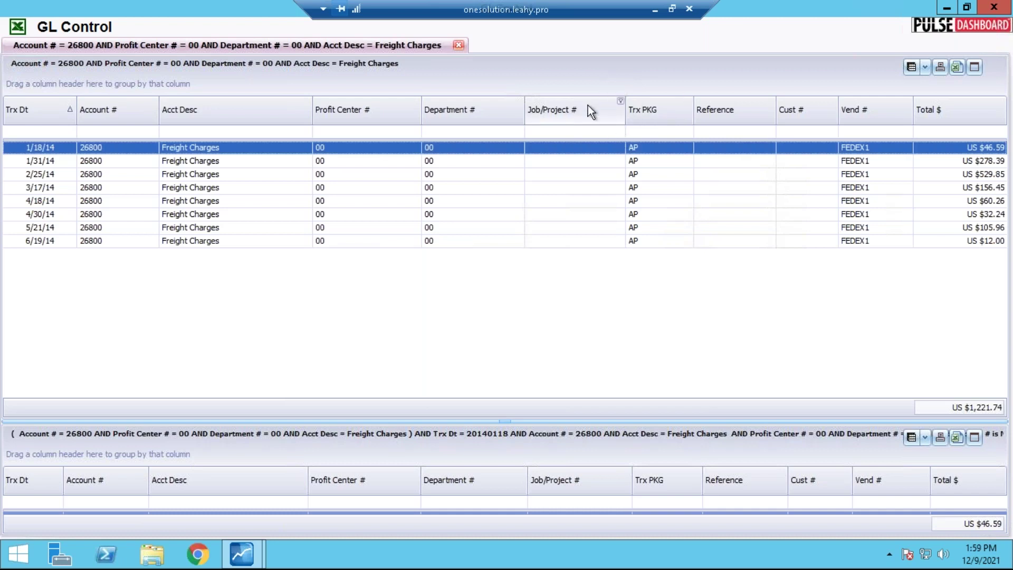
{"action": "key", "text": "Escape"}
{"action": "key", "text": "Down"}
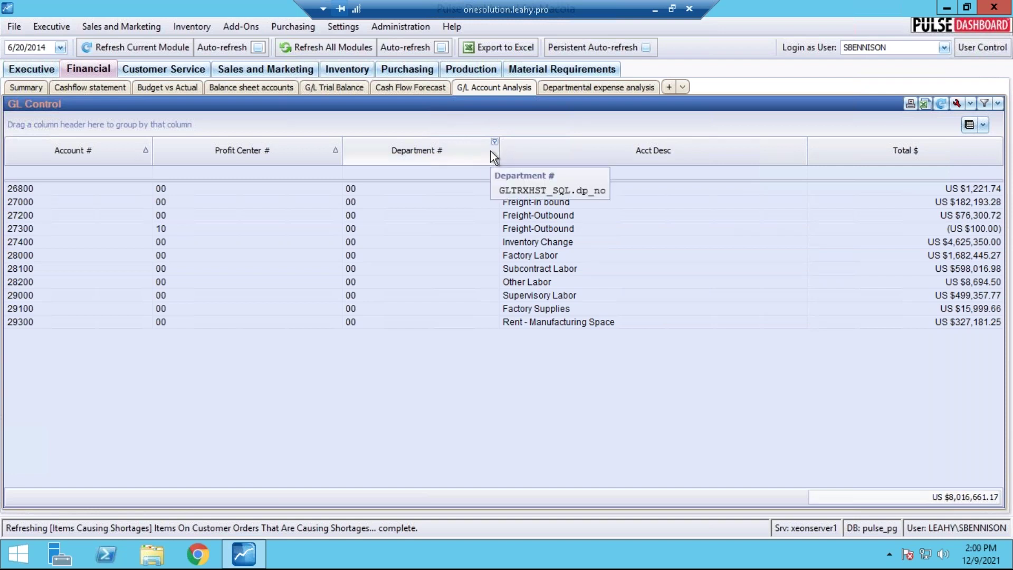
Review the Departmental expense analysis charts and monthly figures for the Accounting Department and Operations.
{"action": "left_click", "coordinate": [565, 88]}
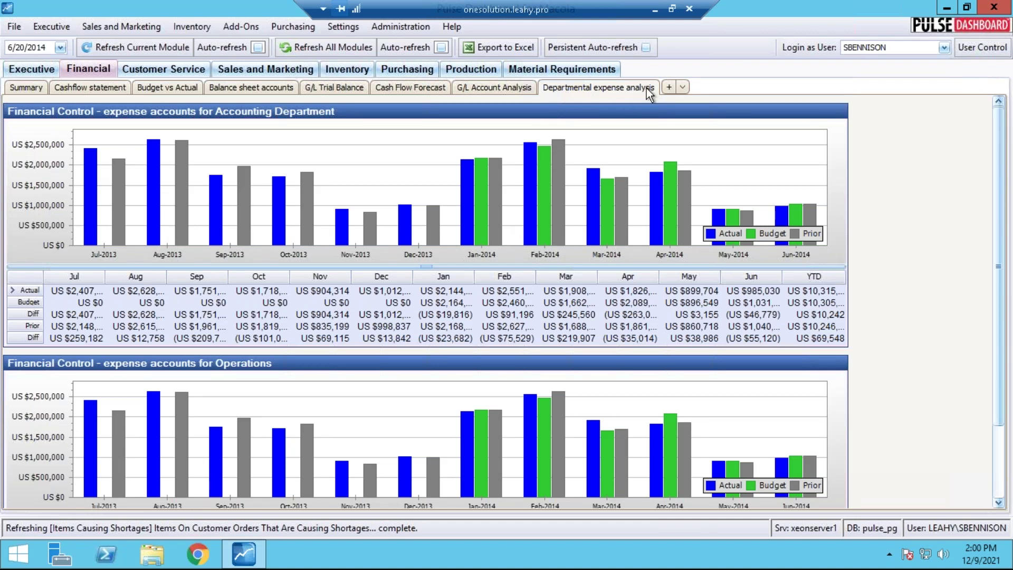
{"action": "mouse_move", "coordinate": [612, 104]}
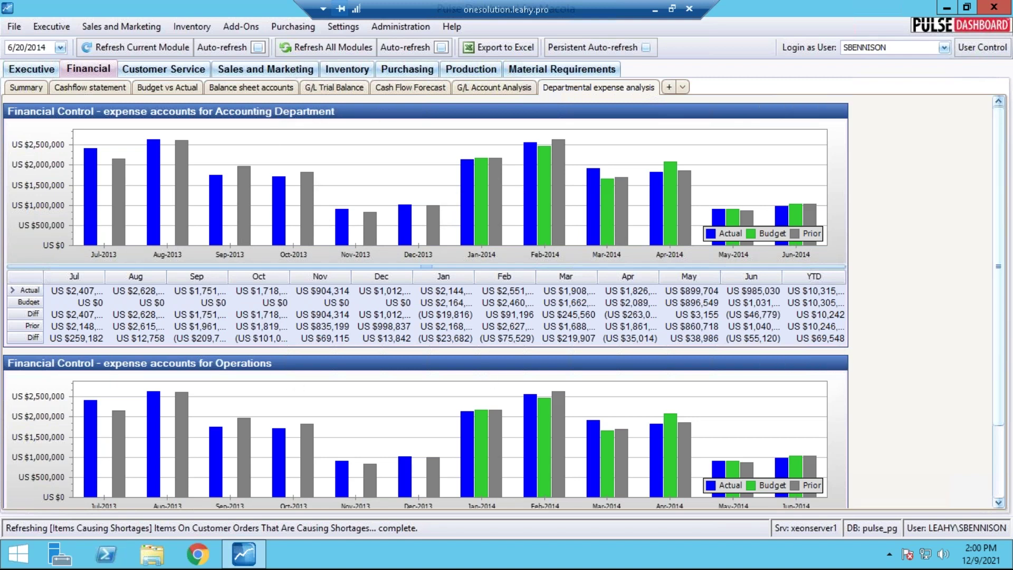
{"action": "left_click_drag", "start_coordinate": [1002, 307], "coordinate": [1007, 381]}
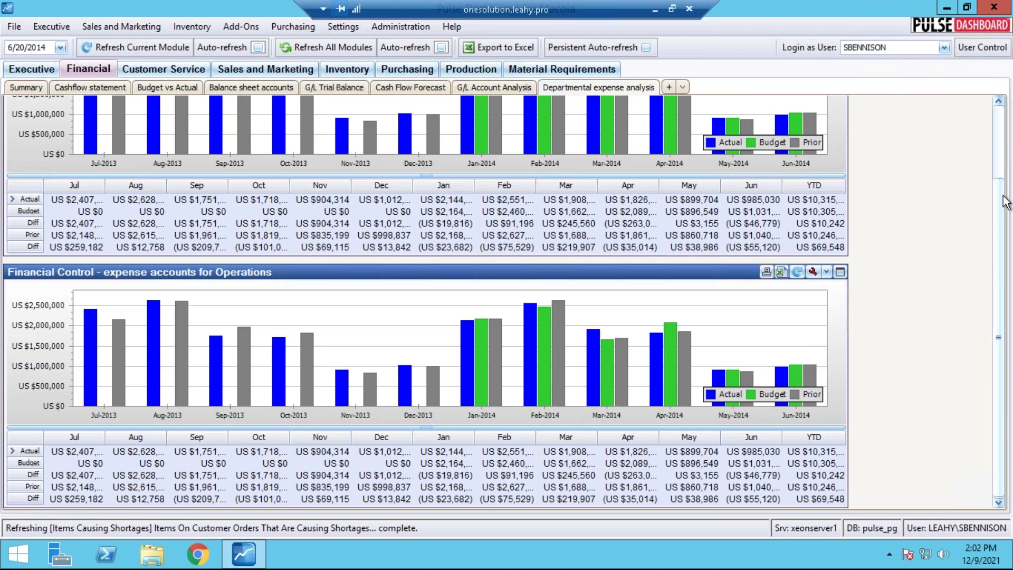
{"action": "left_click_drag", "start_coordinate": [1003, 196], "coordinate": [1002, 132]}
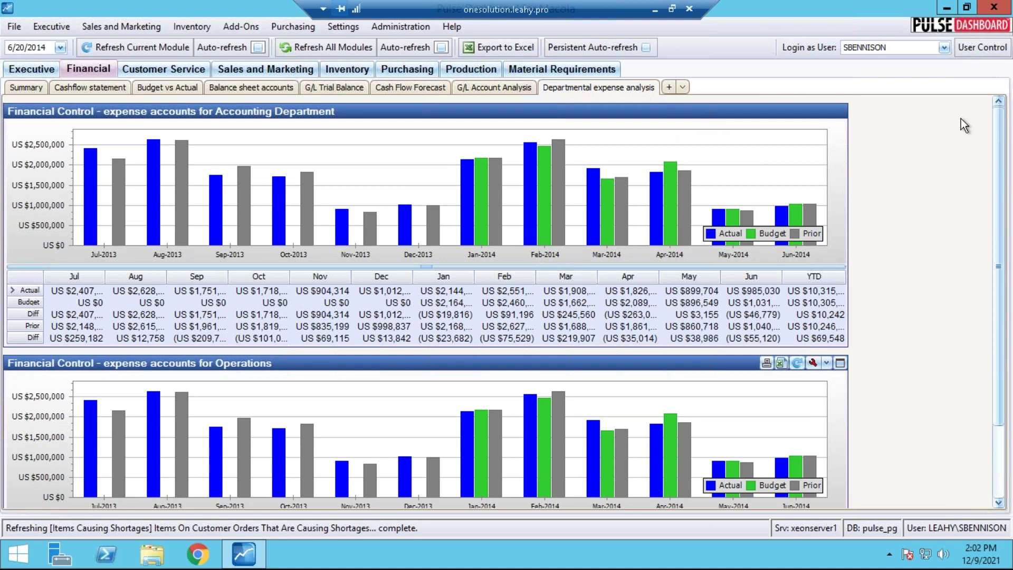
Open the Inventory summary, review the calculation settings of the Inventory Turns Graph, and cancel them.
{"action": "left_click", "coordinate": [342, 77]}
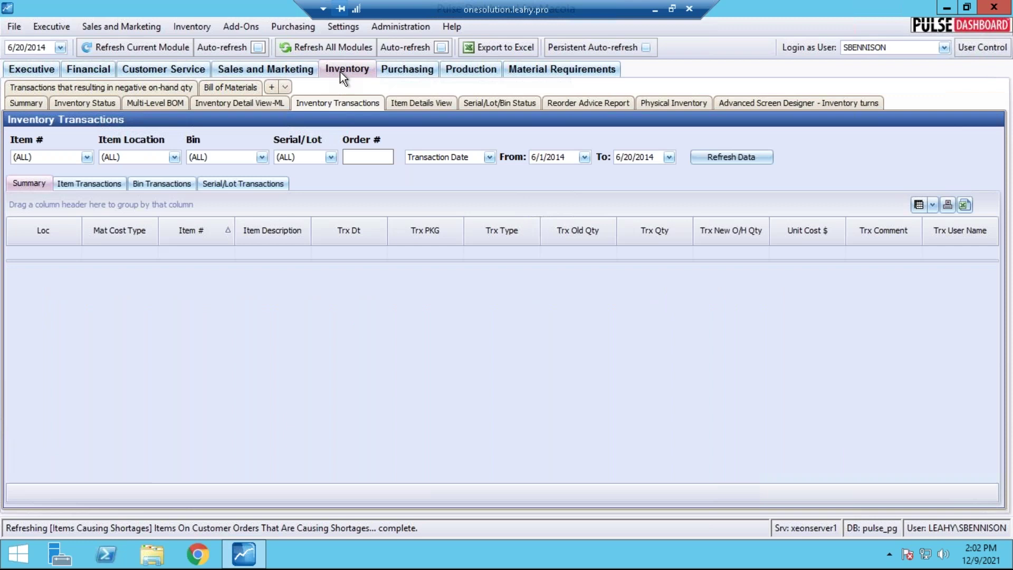
{"action": "left_click", "coordinate": [23, 103]}
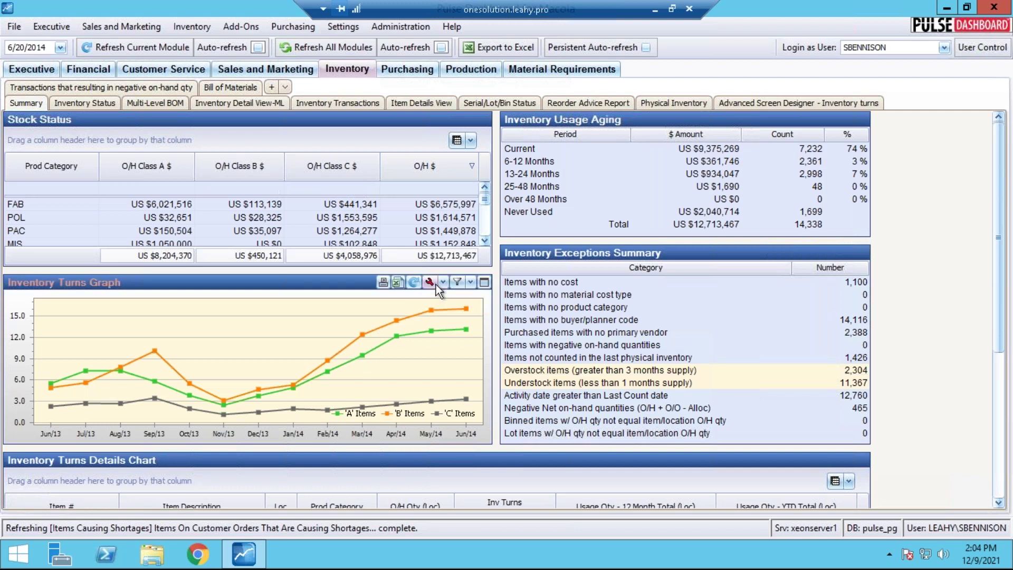
{"action": "left_click", "coordinate": [430, 282]}
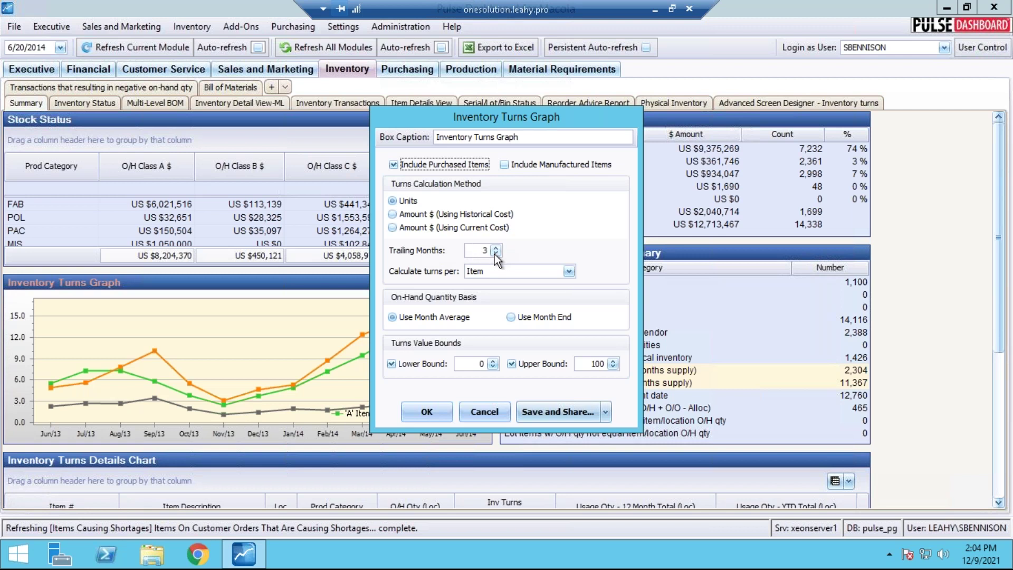
{"action": "left_click", "coordinate": [353, 281]}
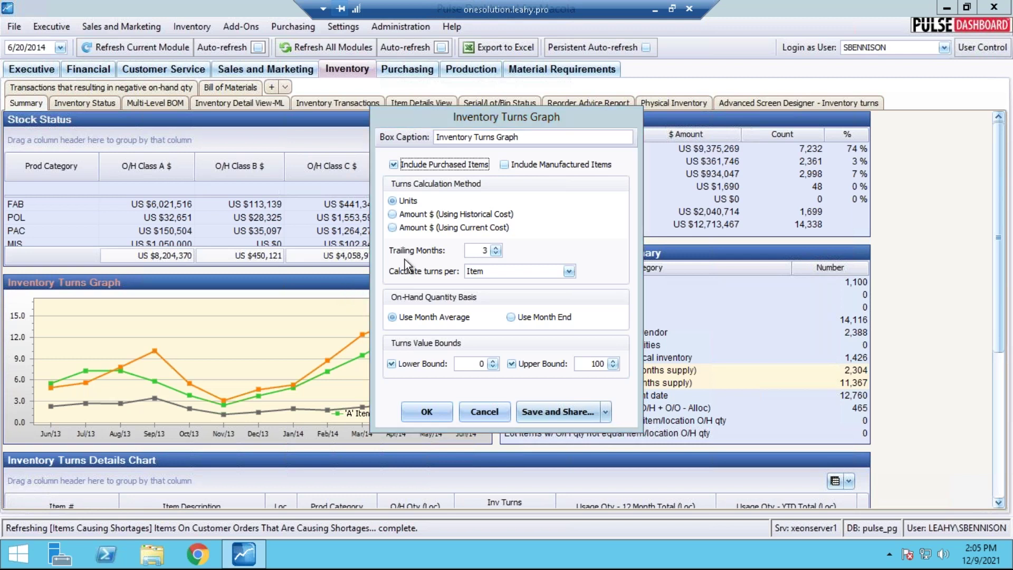
{"action": "left_click", "coordinate": [485, 412]}
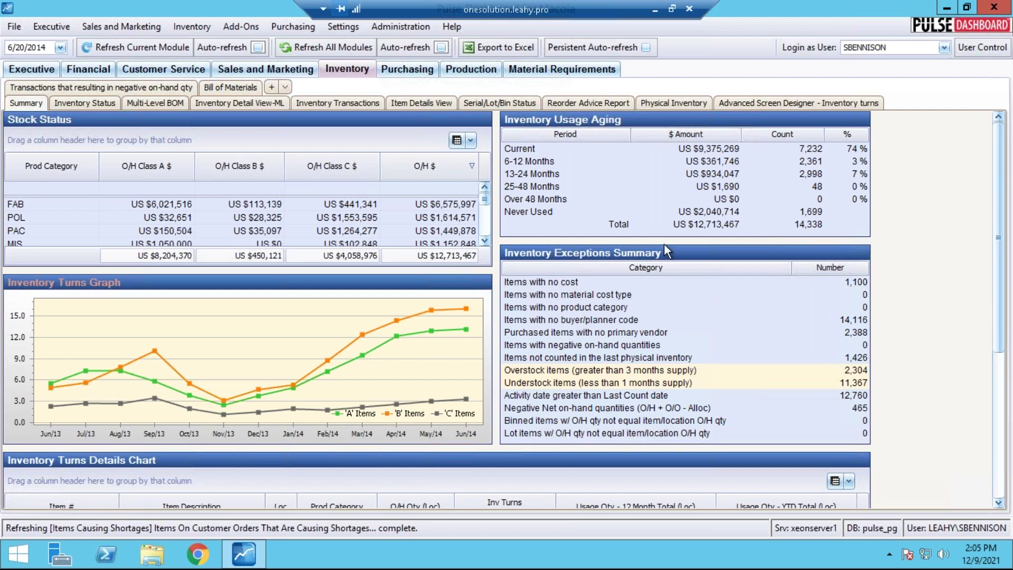
Drill into the items with no cost in the Inventory Exceptions Summary, close the detail, and open the Inventory Status view.
{"action": "mouse_move", "coordinate": [665, 247]}
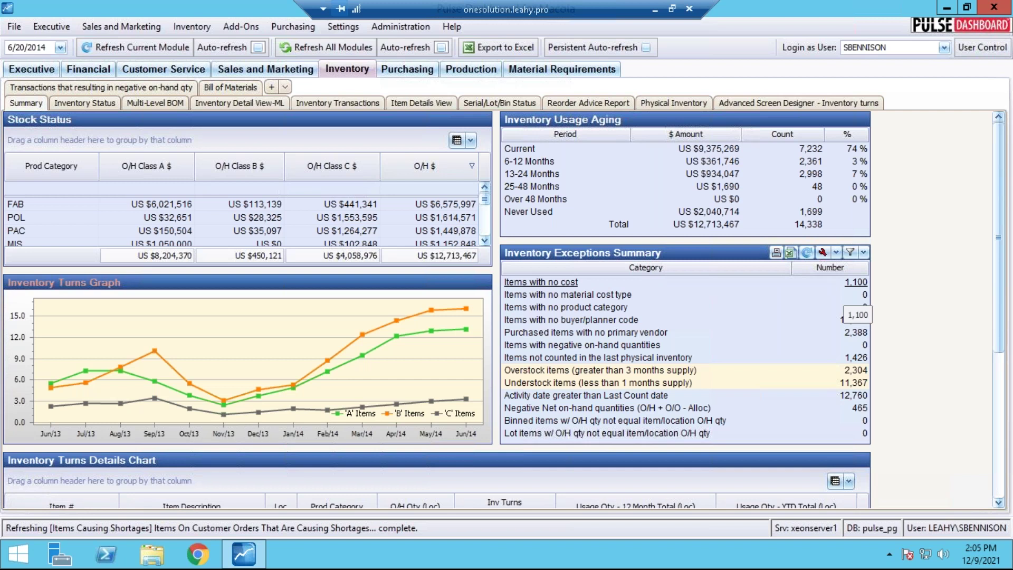
{"action": "left_click", "coordinate": [851, 283]}
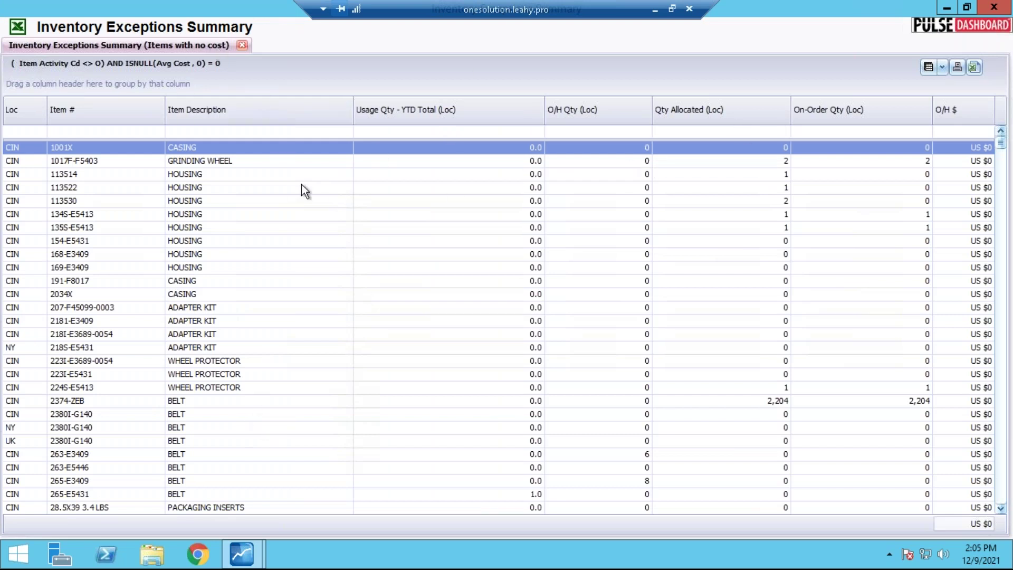
{"action": "key", "text": "Escape"}
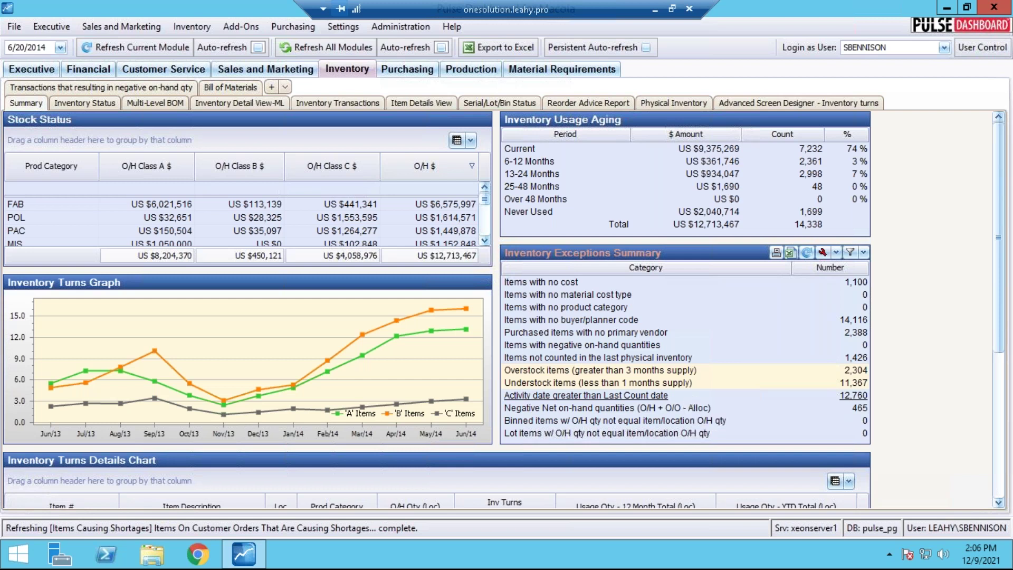
{"action": "left_click", "coordinate": [95, 103]}
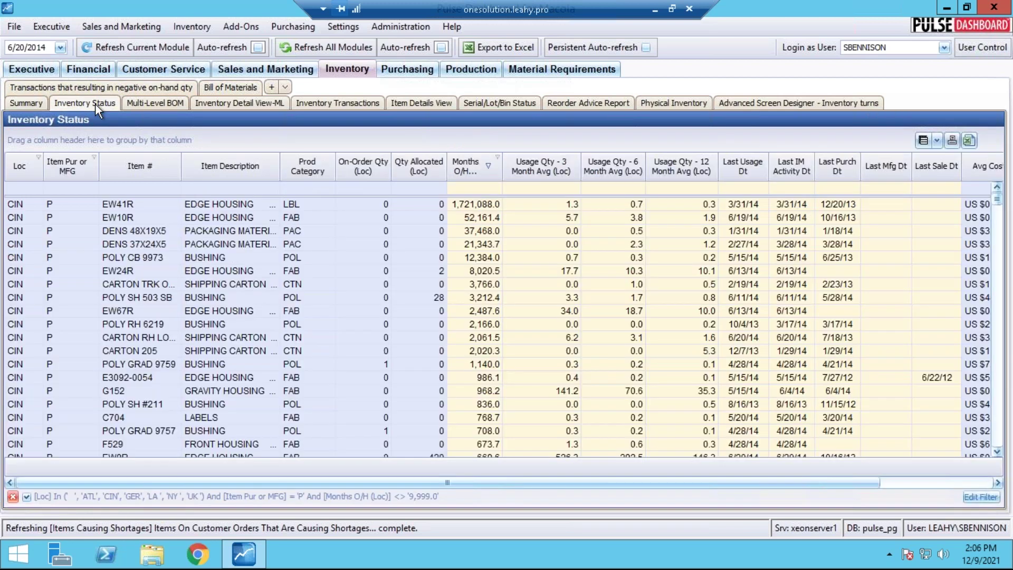
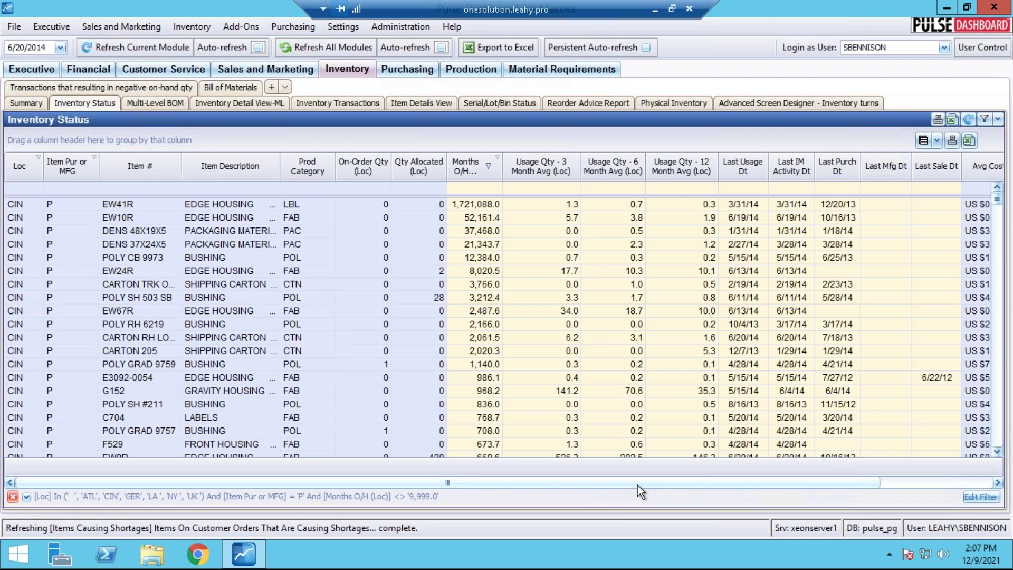
Sort the Inventory Status list by Months O/H in ascending and back in descending order, and review its remaining columns.
{"action": "mouse_move", "coordinate": [650, 487]}
{"action": "left_mouse_down"}
{"action": "mouse_move", "coordinate": [651, 498]}
{"action": "mouse_move", "coordinate": [634, 499]}
{"action": "left_mouse_up"}
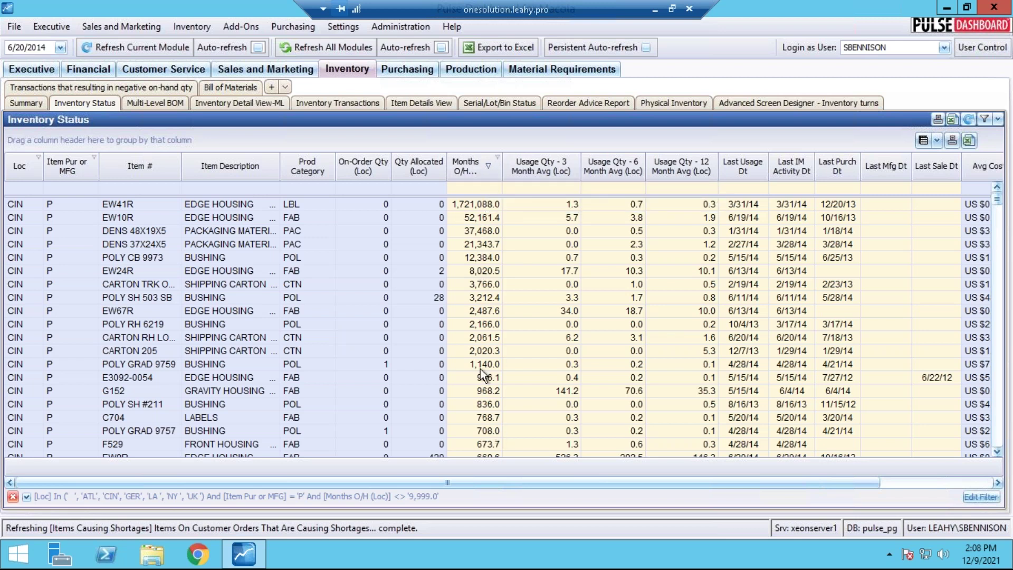
{"action": "left_click", "coordinate": [479, 168]}
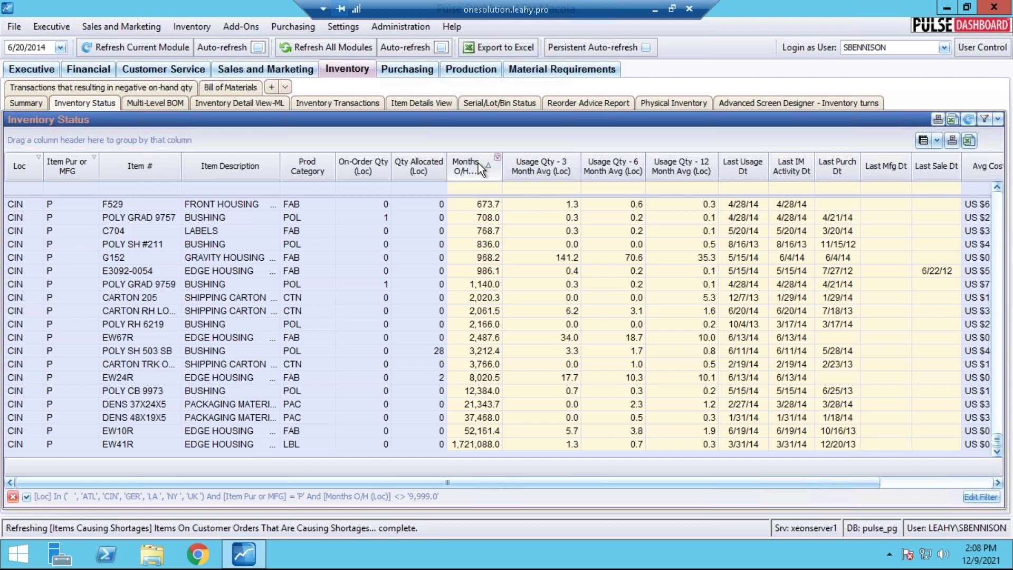
{"action": "left_click", "coordinate": [478, 163]}
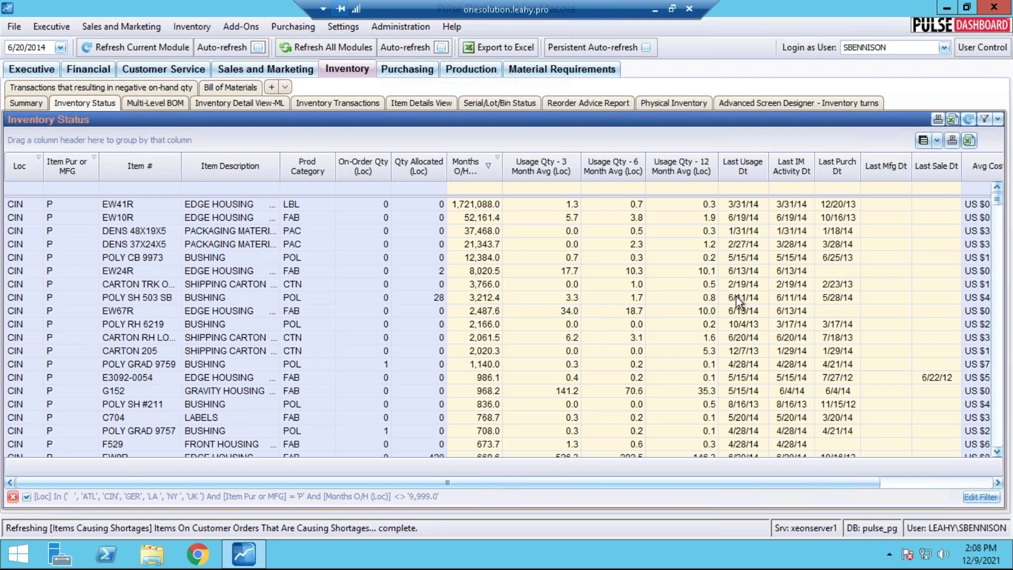
{"action": "left_click_drag", "start_coordinate": [789, 485], "coordinate": [973, 477]}
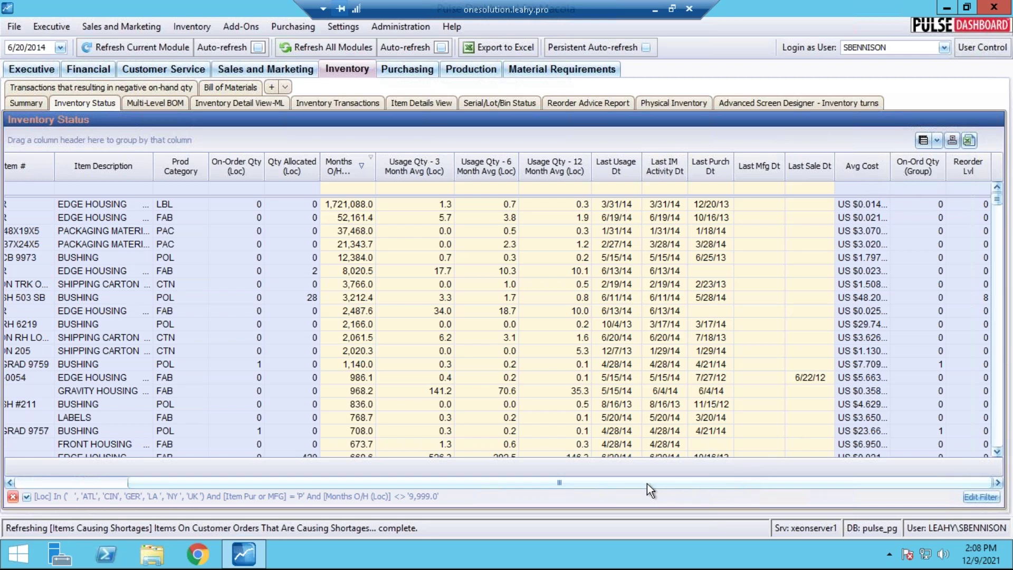
{"action": "left_click_drag", "start_coordinate": [647, 483], "coordinate": [441, 467]}
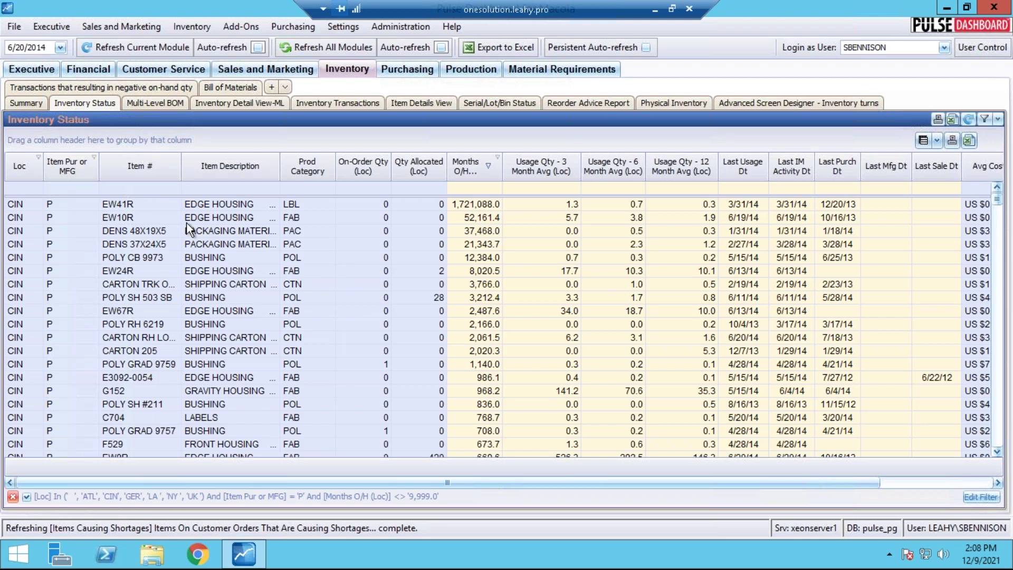
Review the fields available for the Inventory Status columns, including On-Hand Amount, and close the column settings without changes.
{"action": "mouse_move", "coordinate": [121, 201]}
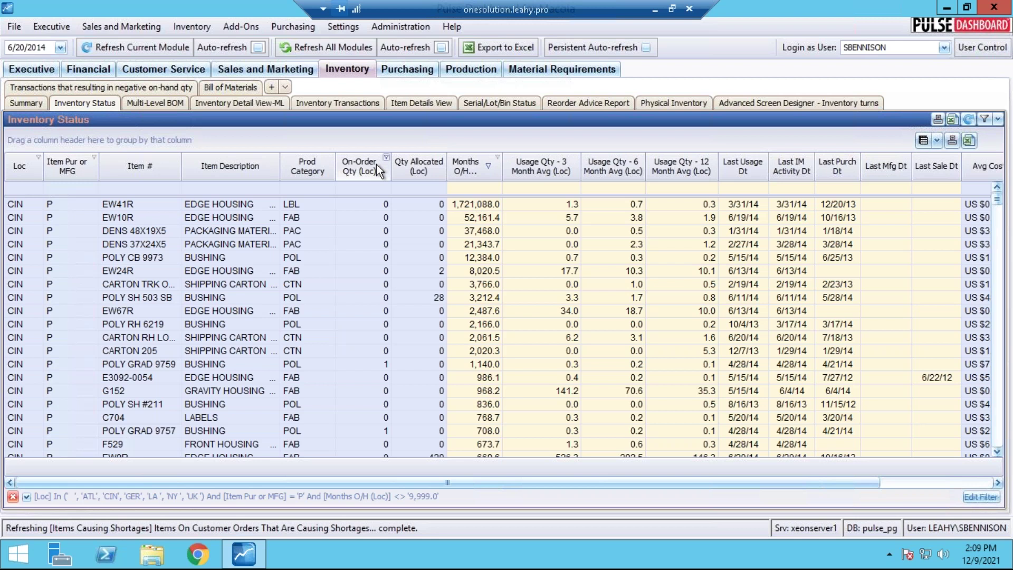
{"action": "left_click", "coordinate": [922, 142]}
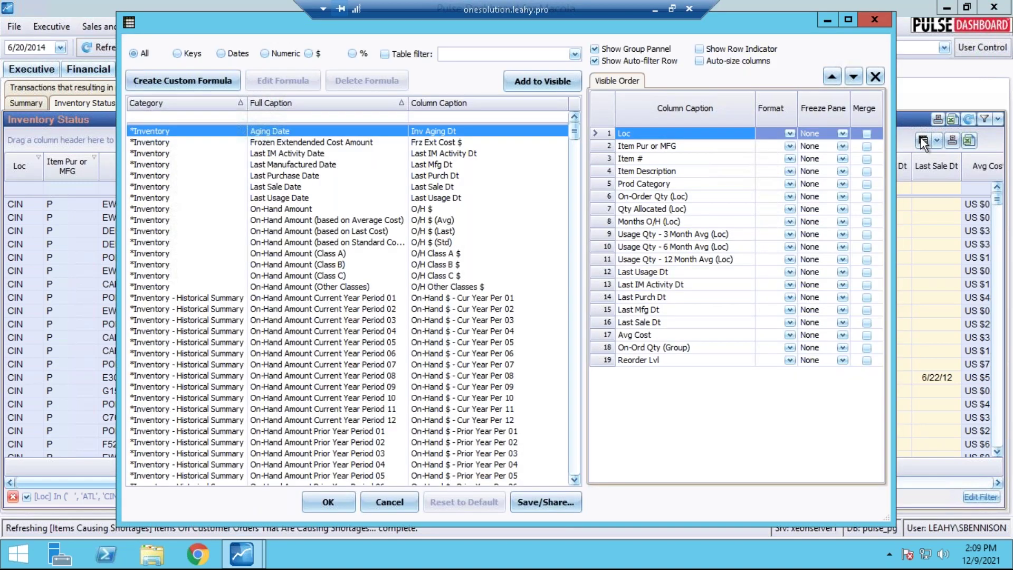
{"action": "left_click", "coordinate": [314, 211]}
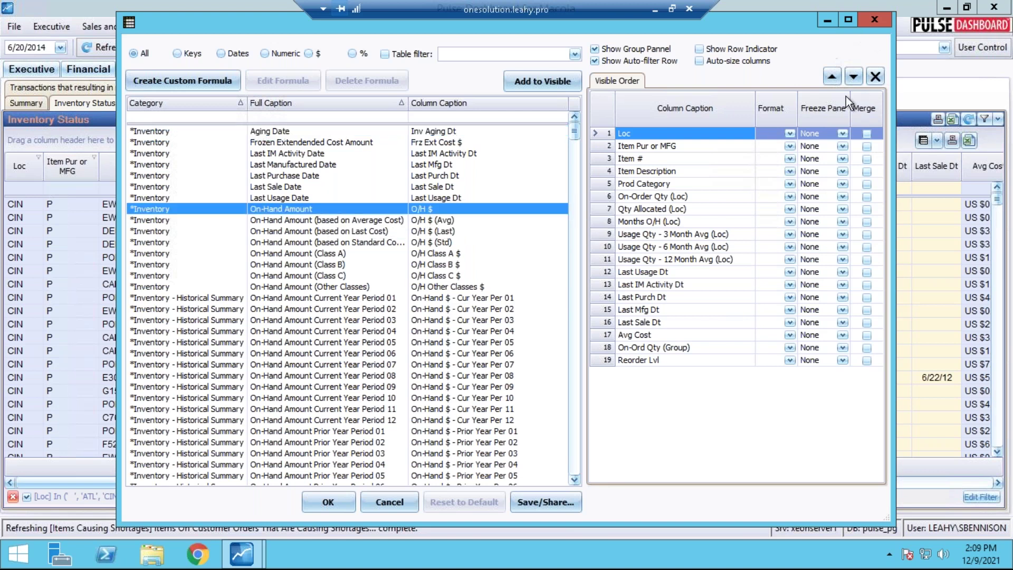
{"action": "left_click", "coordinate": [869, 20]}
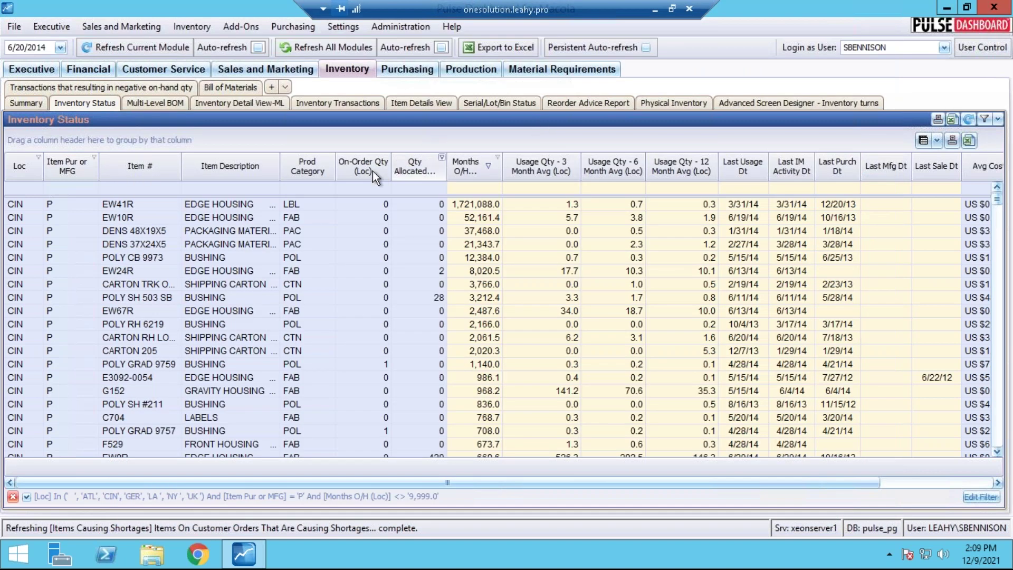
Open the Multi-Level BOM view and display the bill of material for item E3089 at location NY.
{"action": "left_click", "coordinate": [160, 105]}
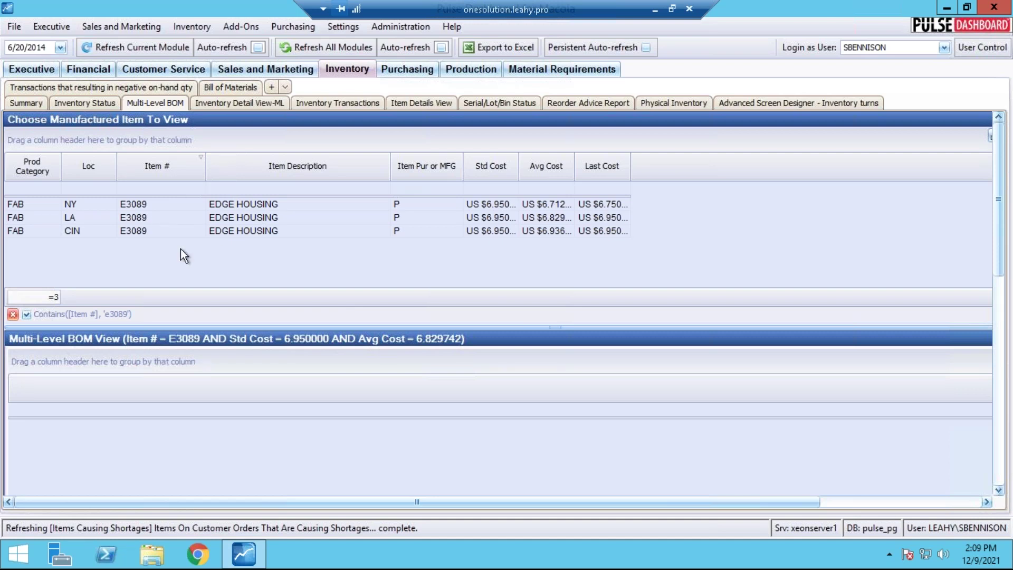
{"action": "left_click", "coordinate": [133, 205]}
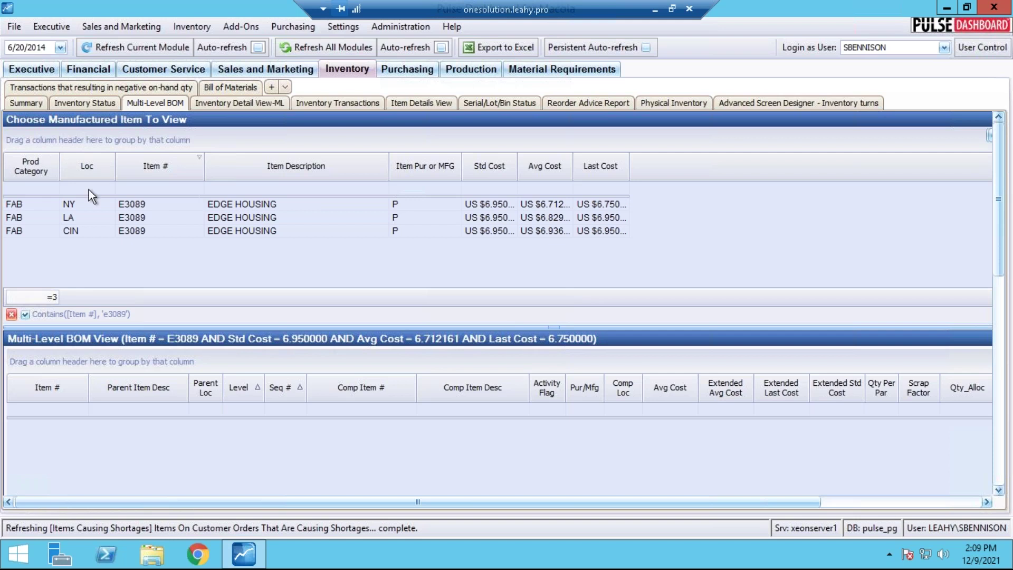
{"action": "mouse_move", "coordinate": [136, 158]}
Open the Inventory Detail View-ML and load the details for item E3089 - EDGE HOUSING.
{"action": "left_click", "coordinate": [228, 104]}
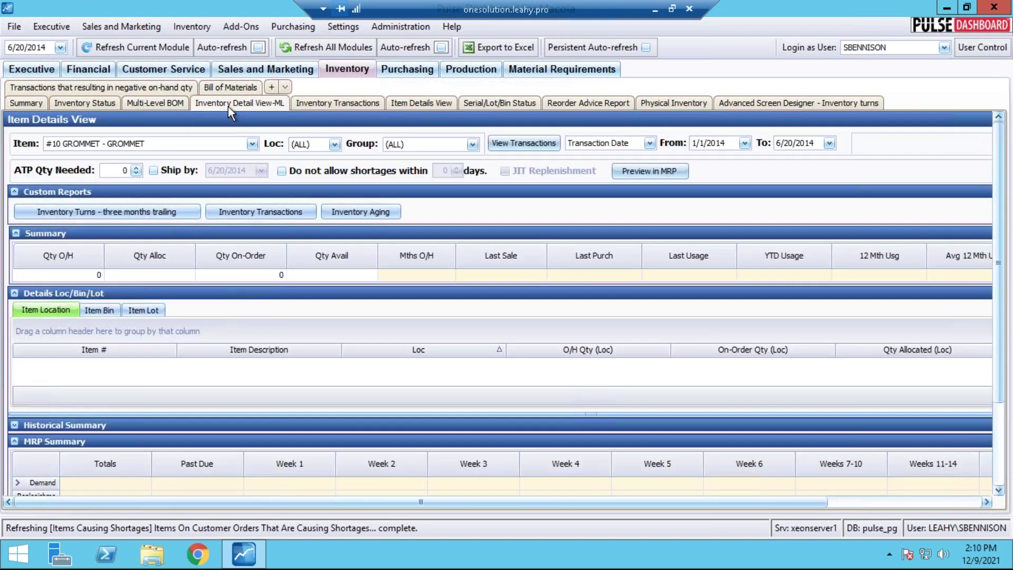
{"action": "left_click", "coordinate": [176, 145]}
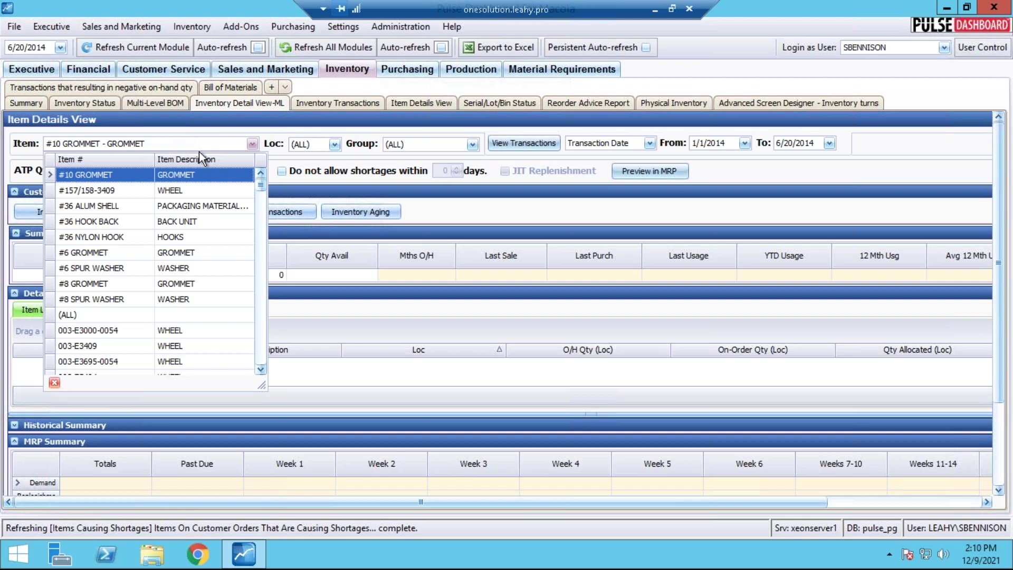
{"action": "type", "text": "E3089 - EDGE HOUSING"}
{"action": "key", "text": "Return"}
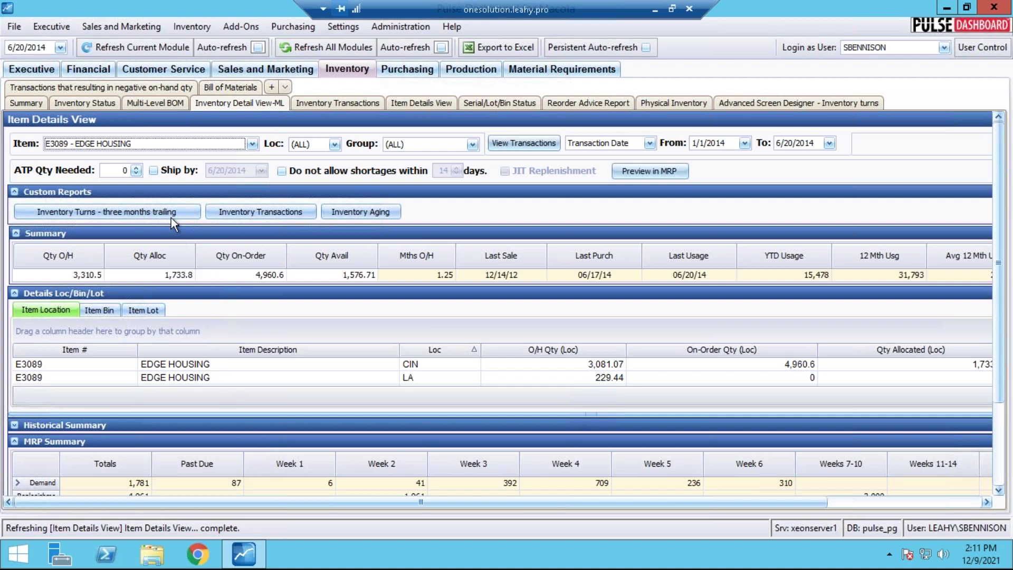
Review item E3089's three custom reports on inventory turns, transactions and aging, closing each one.
{"action": "left_click", "coordinate": [103, 213]}
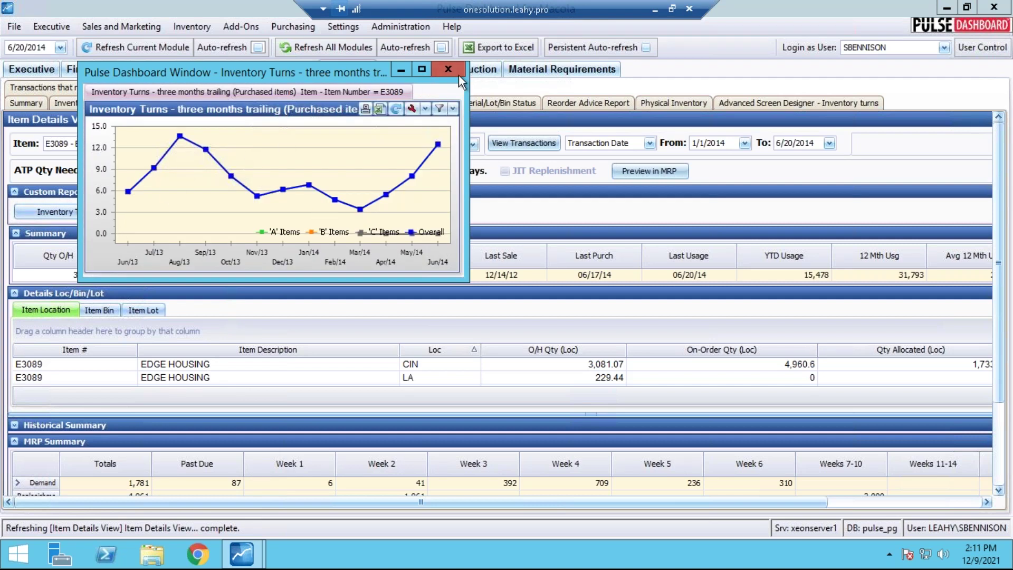
{"action": "left_click", "coordinate": [448, 69]}
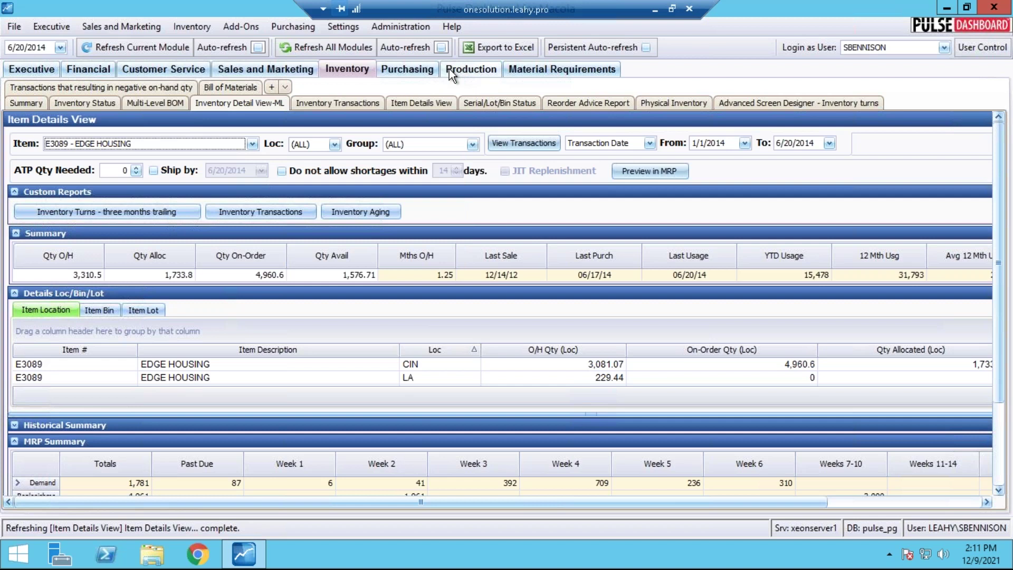
{"action": "left_click", "coordinate": [276, 214]}
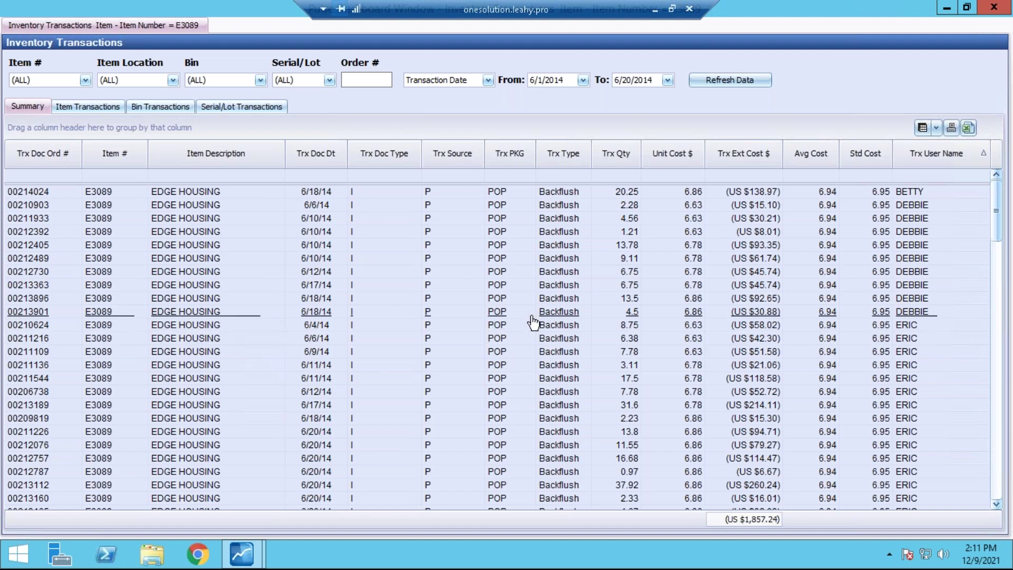
{"action": "key", "text": "alt+F4"}
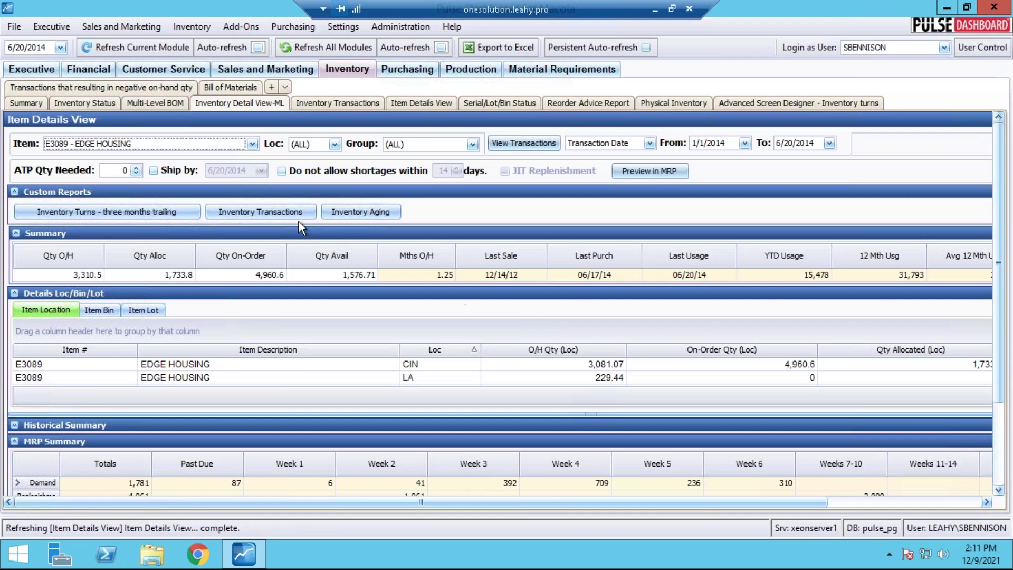
{"action": "left_click", "coordinate": [373, 214]}
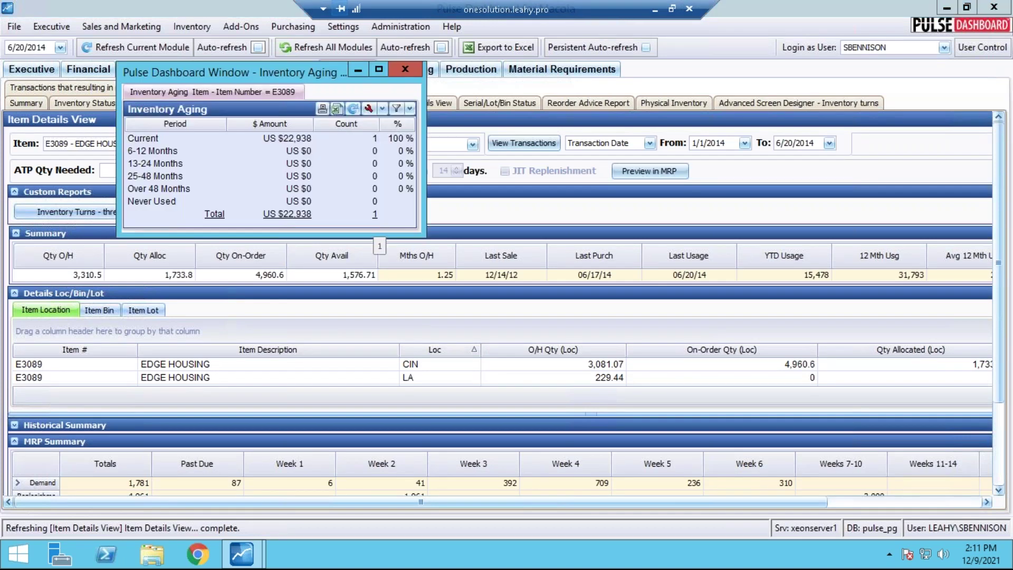
{"action": "key", "text": "alt+F4"}
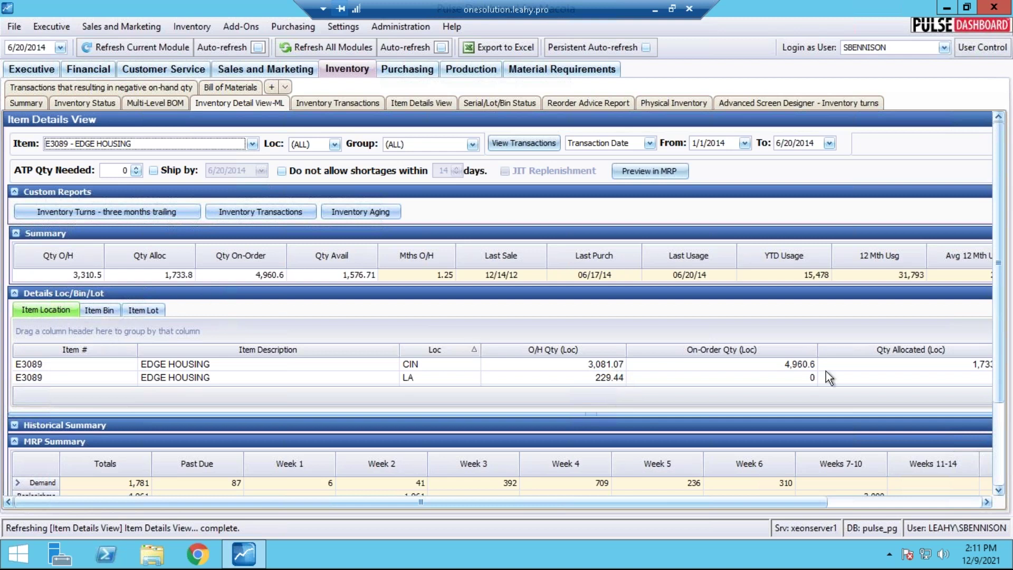
Collapse and re-expand the Details Loc/Bin/Lot section, and reduce its height.
{"action": "left_click_drag", "start_coordinate": [1004, 417], "coordinate": [1002, 472]}
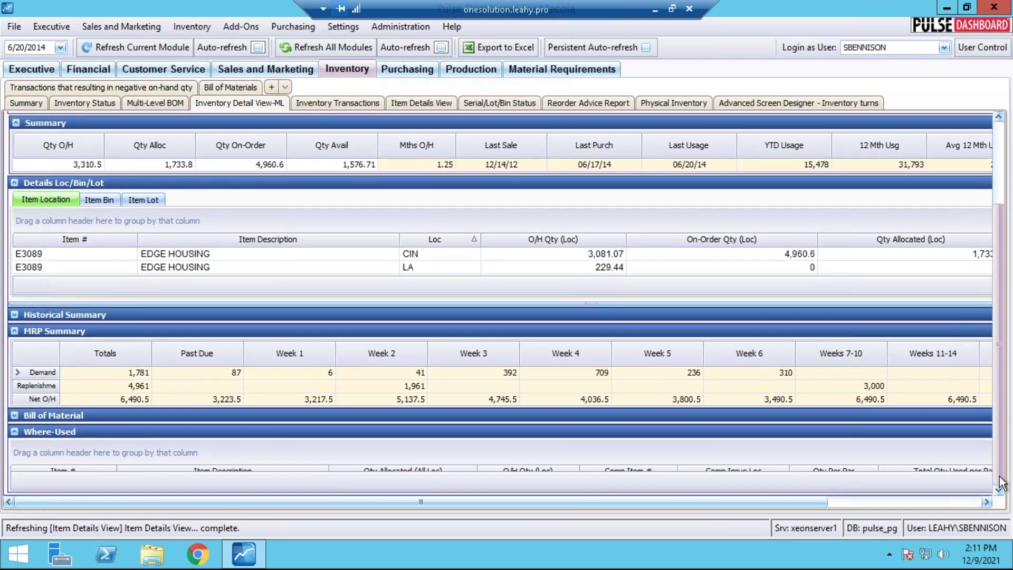
{"action": "left_click", "coordinate": [14, 183]}
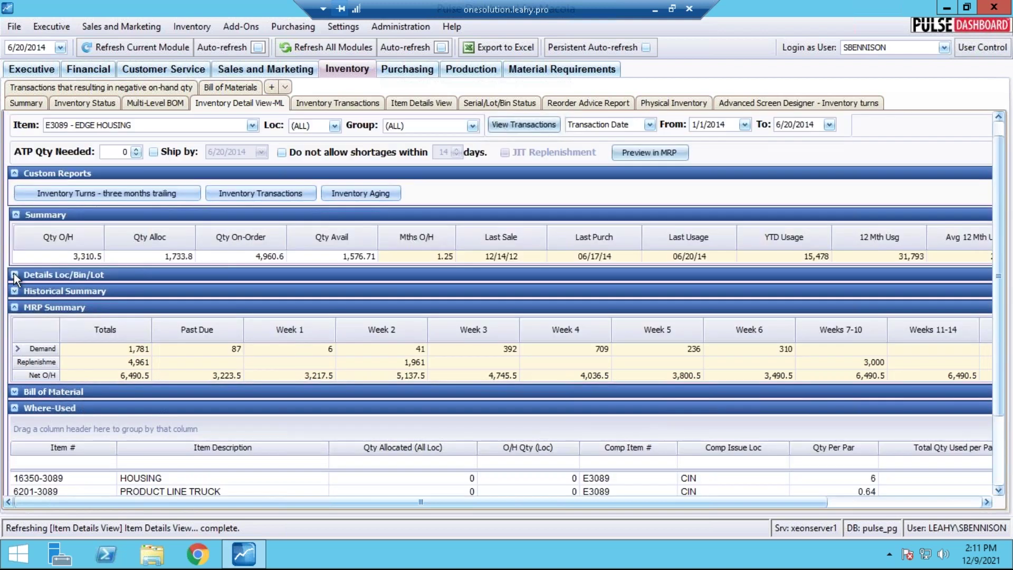
{"action": "left_click", "coordinate": [14, 275]}
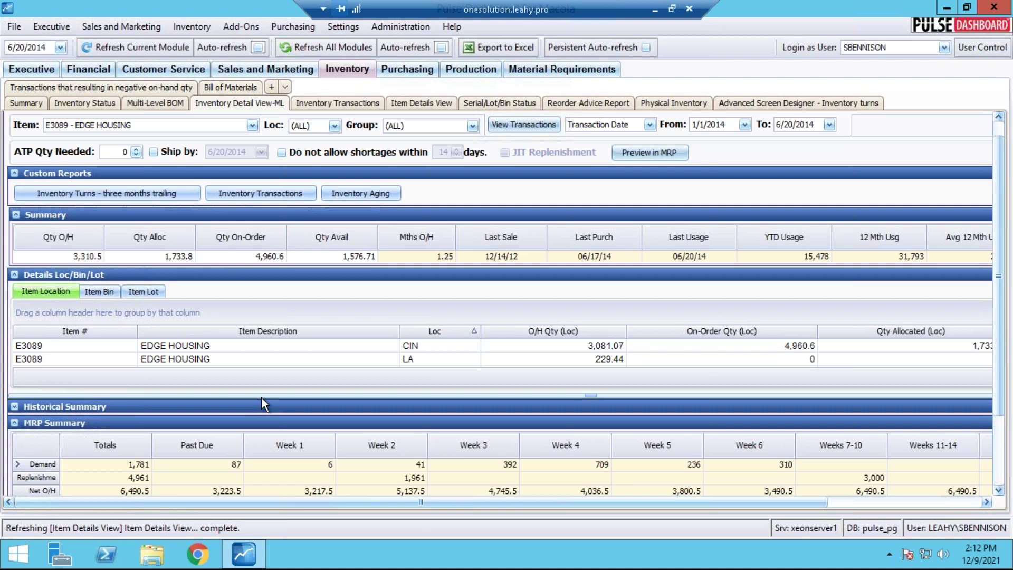
{"action": "left_click_drag", "start_coordinate": [261, 396], "coordinate": [260, 368]}
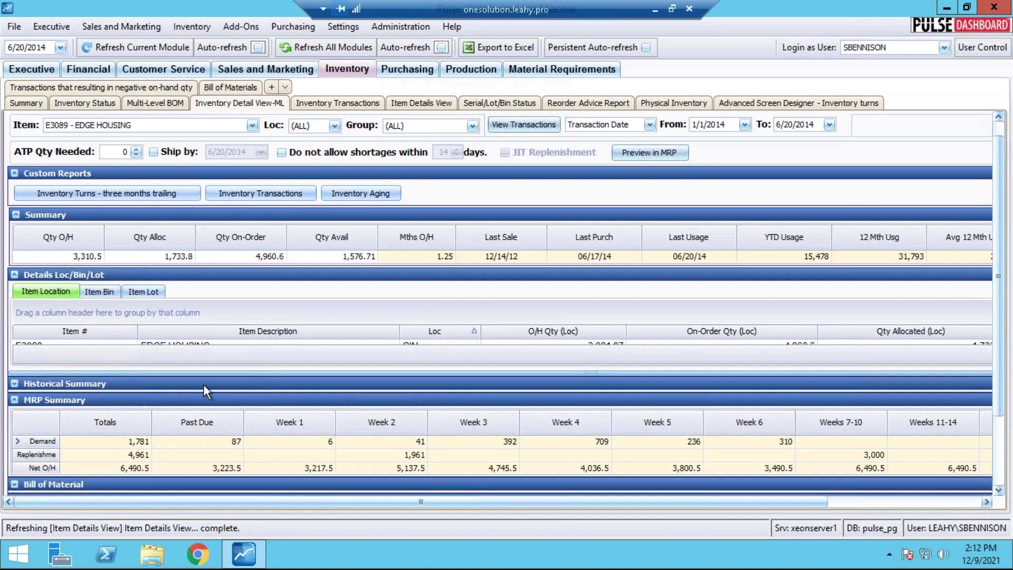
Review the Historical Summary and collapse it again, and expand the Bill of Material section for item E3089.
{"action": "left_click", "coordinate": [14, 383]}
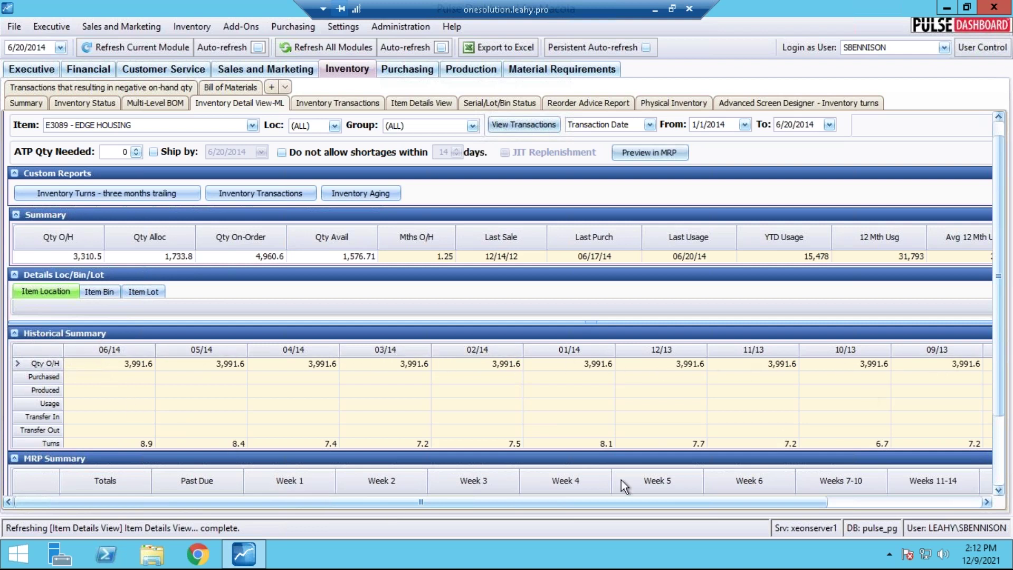
{"action": "left_click", "coordinate": [15, 333]}
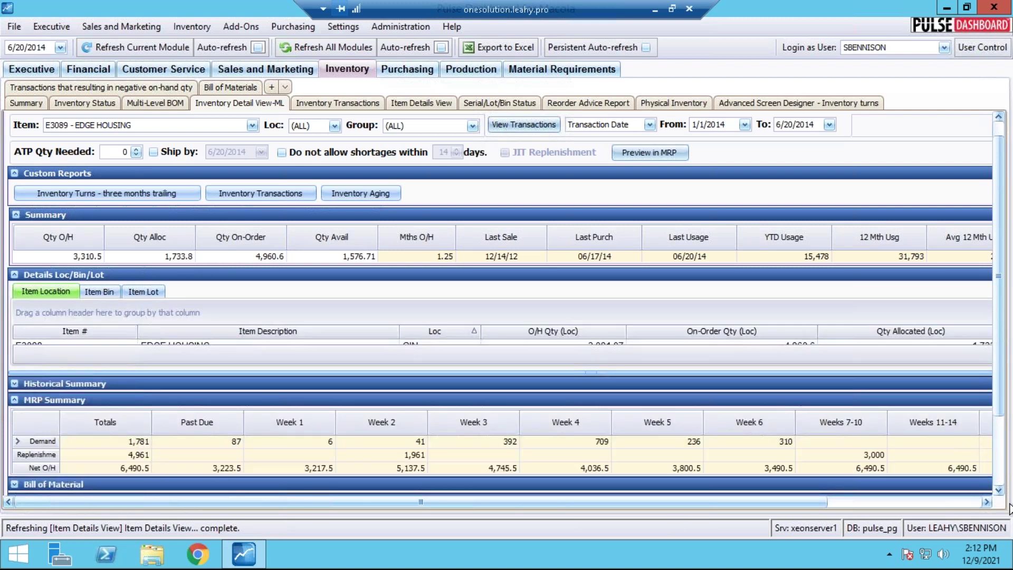
{"action": "left_click", "coordinate": [999, 490]}
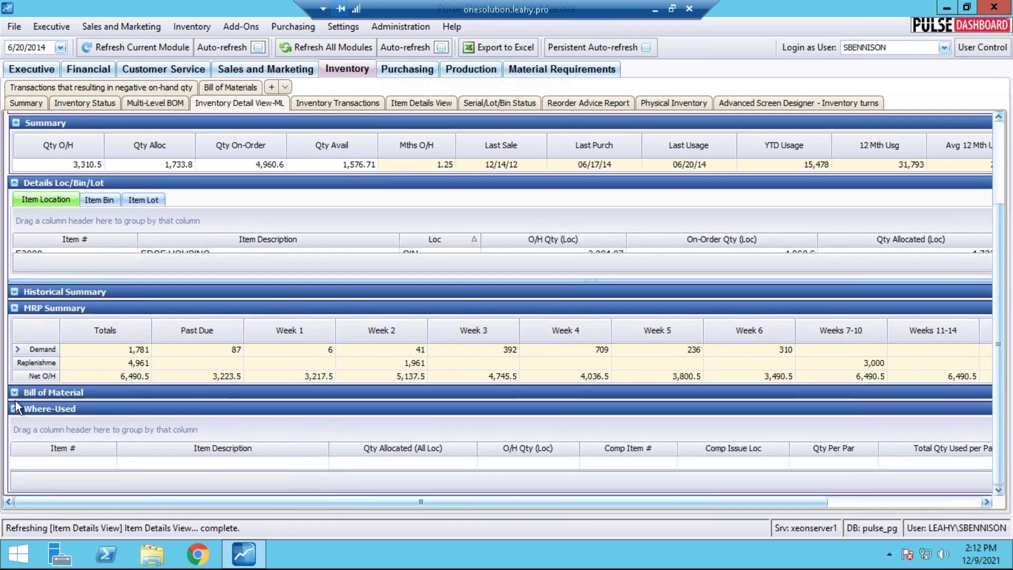
{"action": "left_click", "coordinate": [15, 394]}
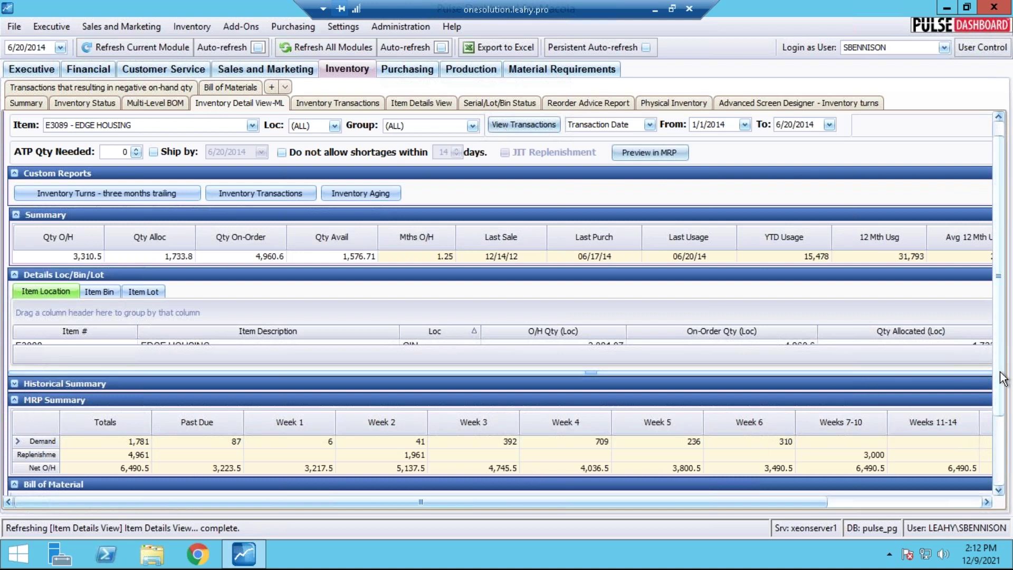
{"action": "left_click_drag", "start_coordinate": [1004, 391], "coordinate": [1002, 459]}
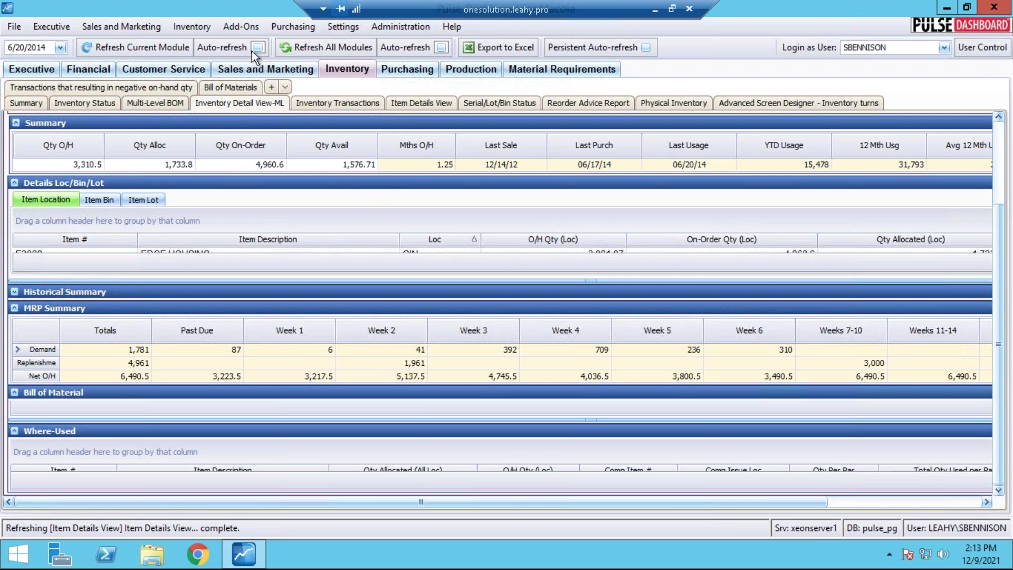
Open the PO Generator and list its vendors with the search criteria set to buyer PB and location CIN.
{"action": "left_click", "coordinate": [297, 28]}
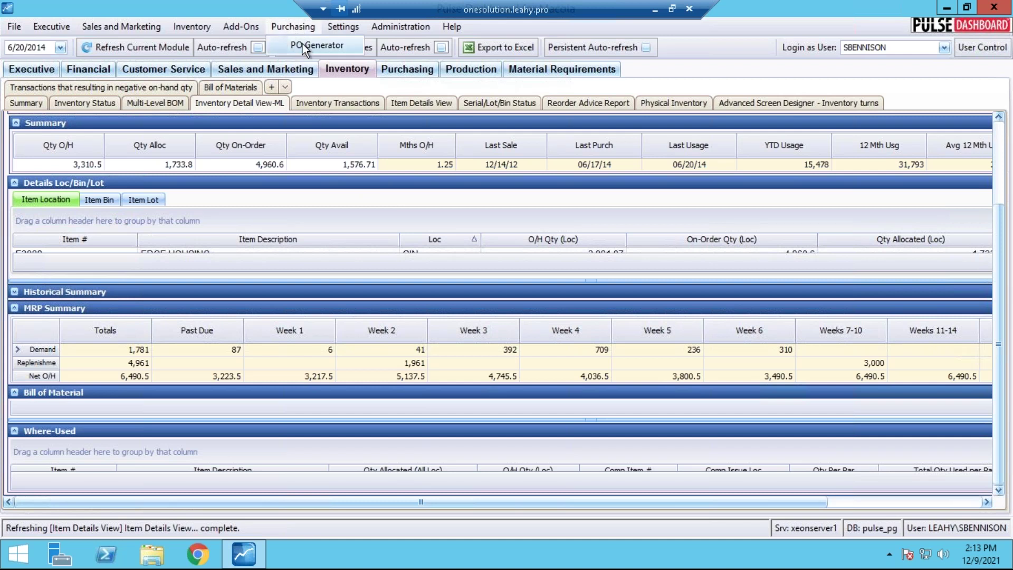
{"action": "left_click", "coordinate": [302, 44]}
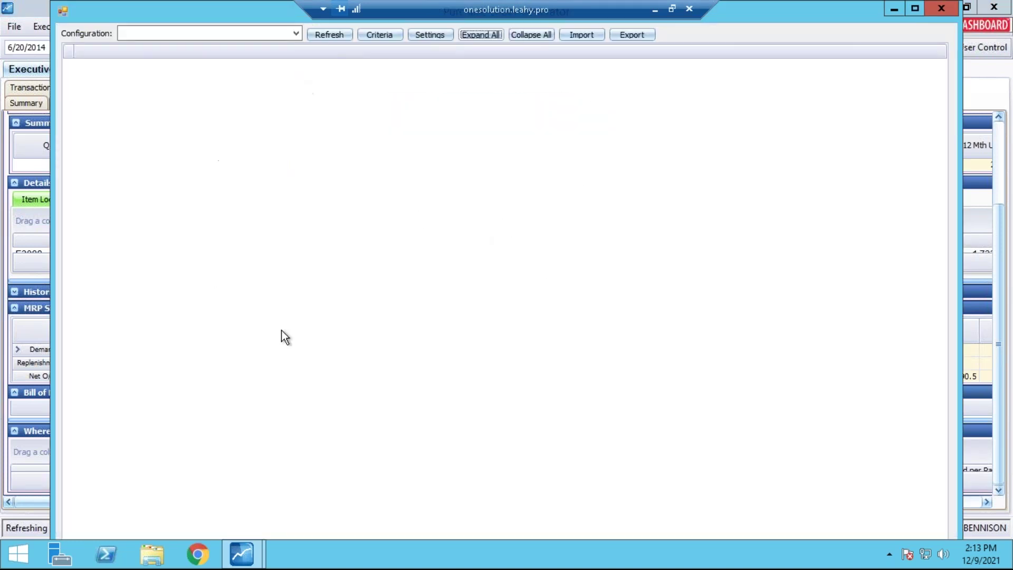
{"action": "left_click", "coordinate": [389, 37]}
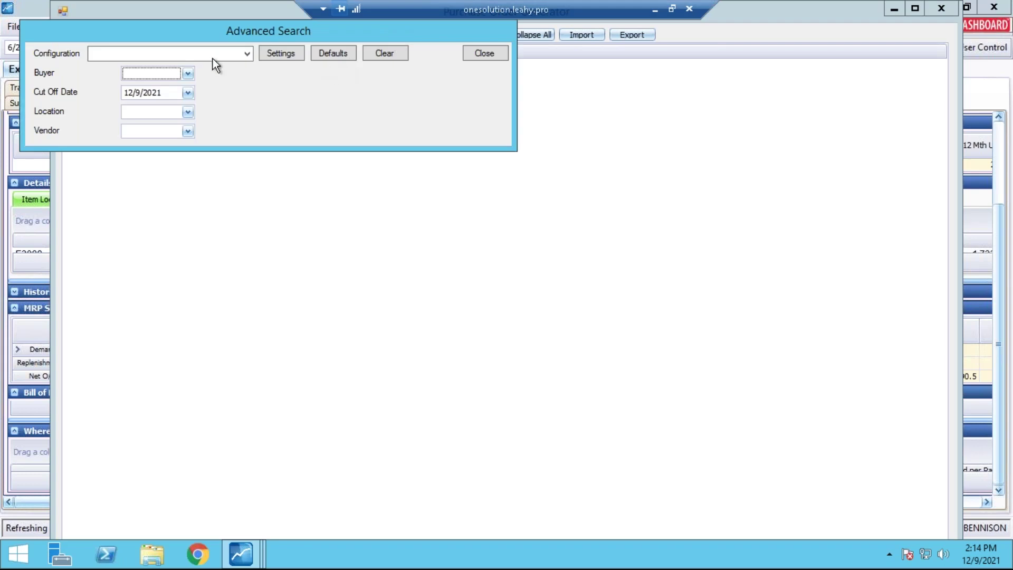
{"action": "left_click", "coordinate": [188, 76]}
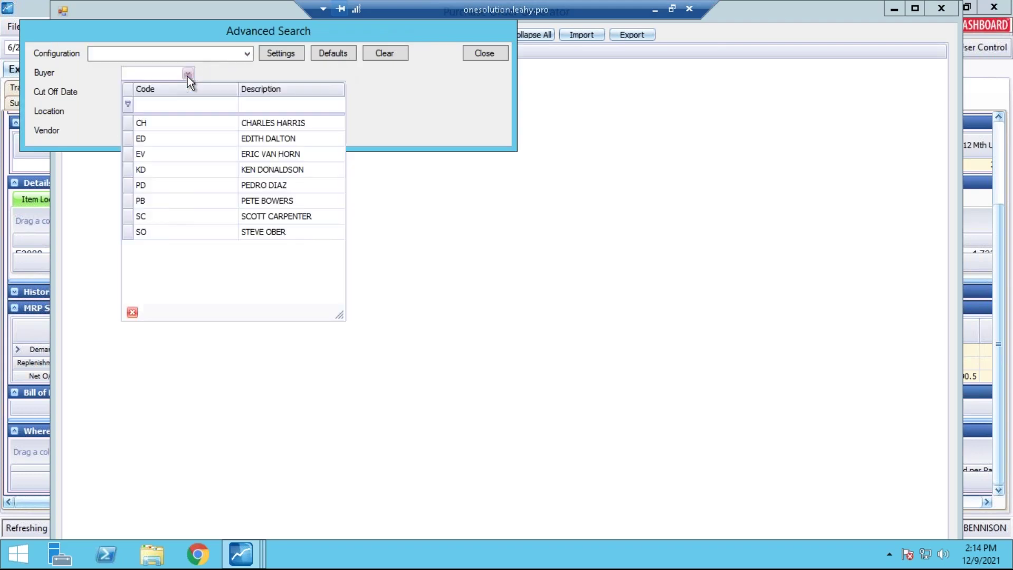
{"action": "left_click", "coordinate": [192, 201]}
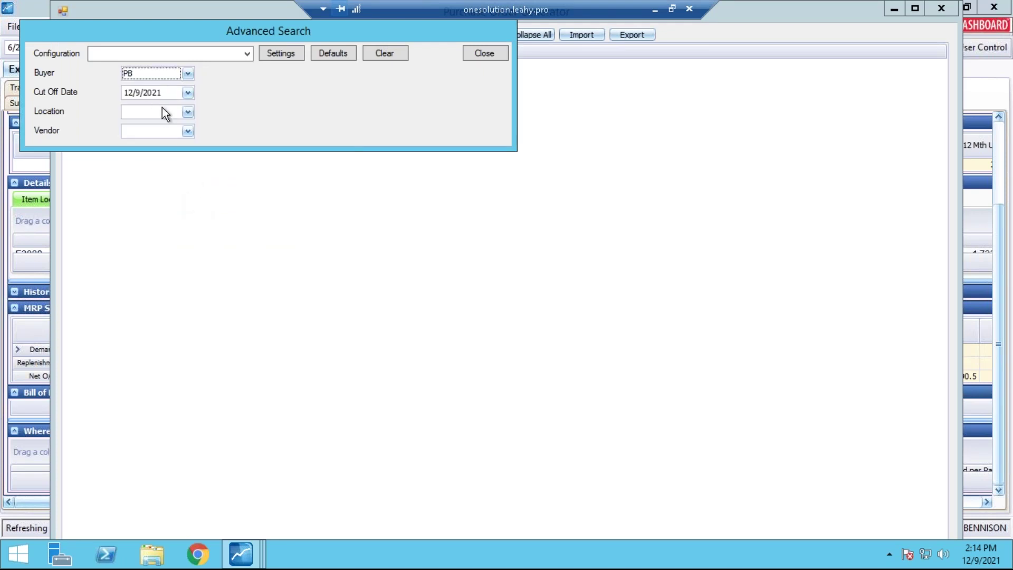
{"action": "left_click", "coordinate": [187, 112]}
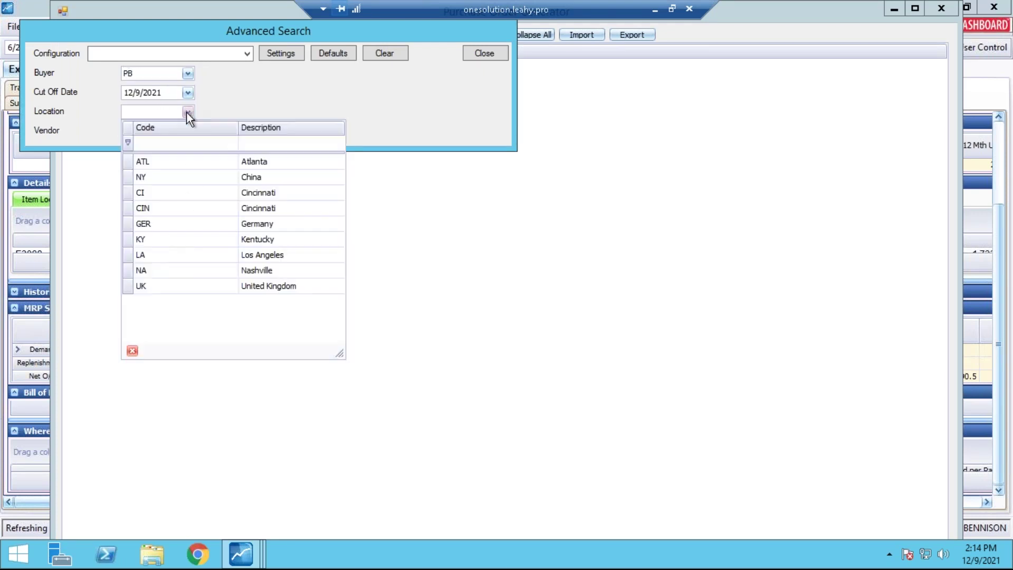
{"action": "left_click", "coordinate": [175, 211]}
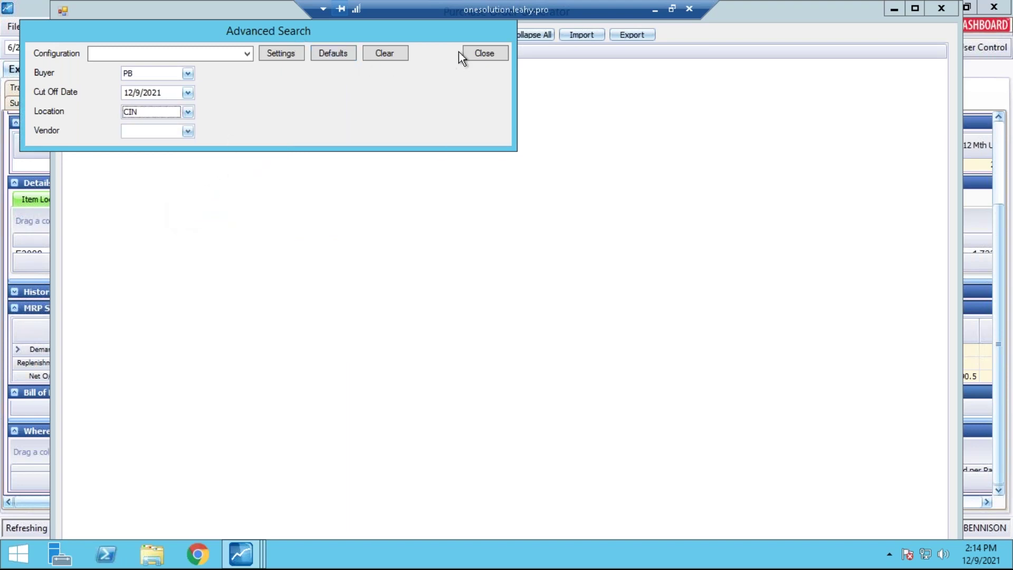
{"action": "left_click", "coordinate": [489, 52]}
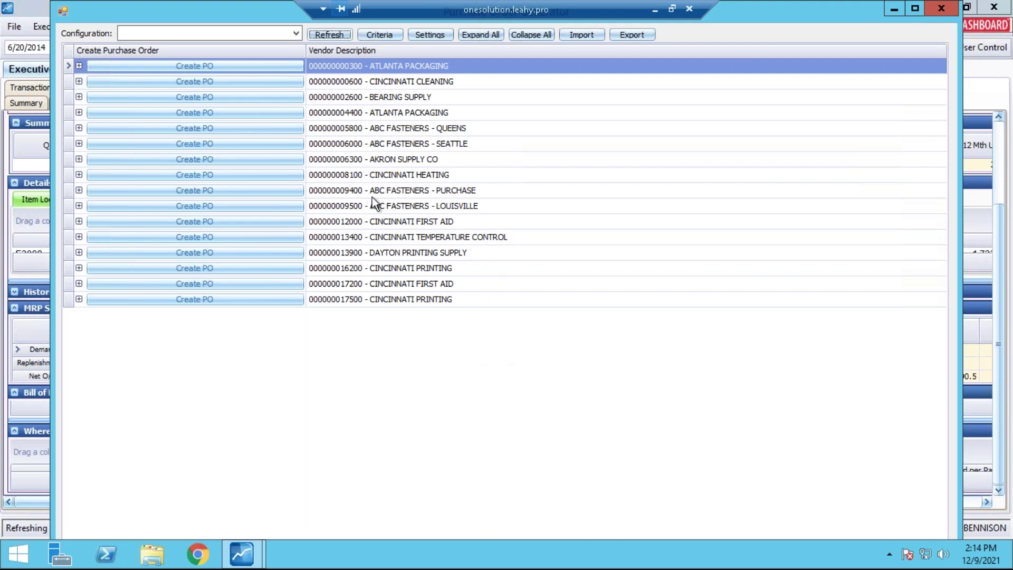
Expand the vendor CINCINNATI HEATING, mark its first three item lines for ordering, and create a purchase order from them.
{"action": "left_click", "coordinate": [78, 175]}
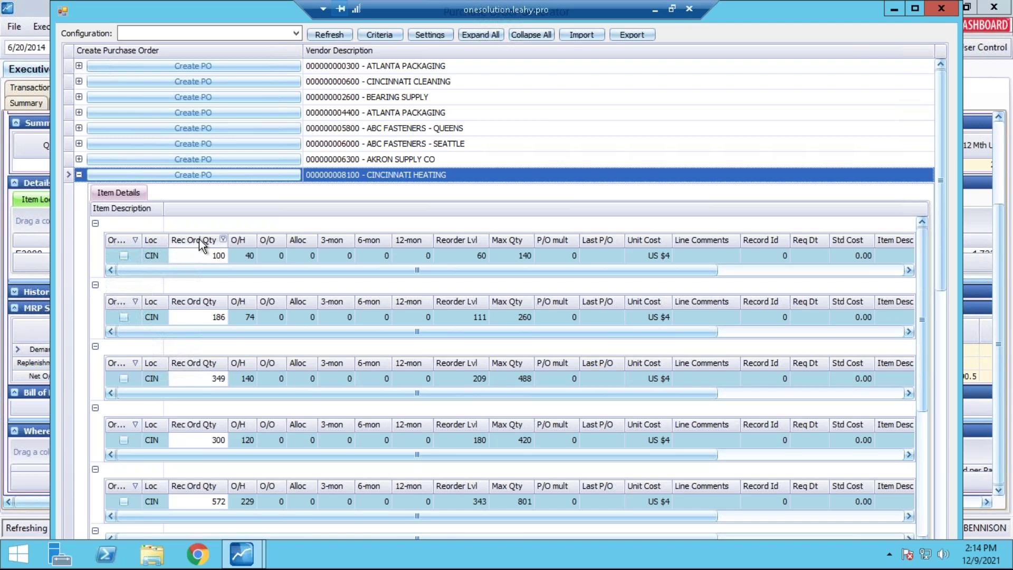
{"action": "scroll", "coordinate": [345, 274], "scroll_direction": "down", "scroll_amount": 1}
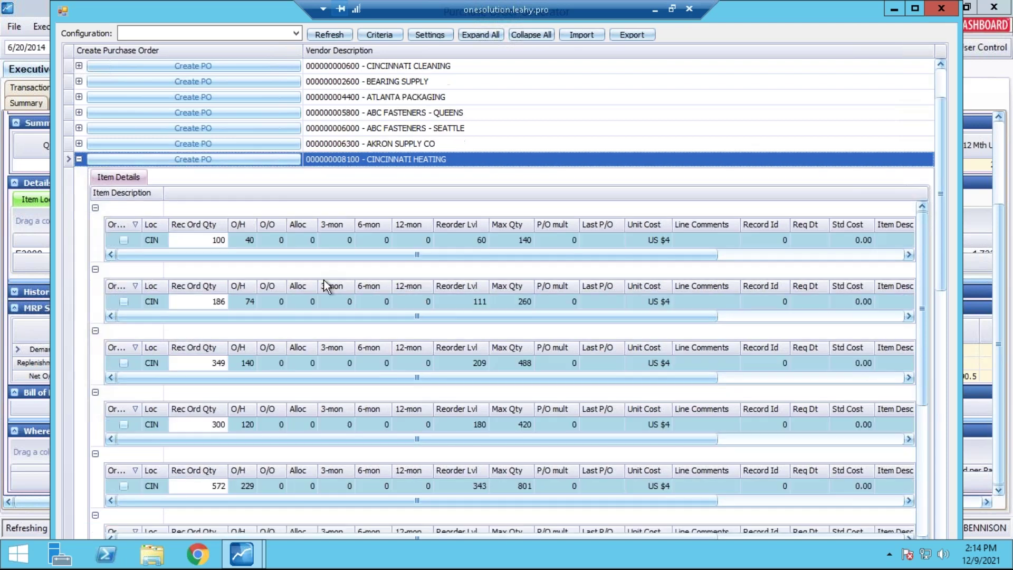
{"action": "scroll", "coordinate": [326, 287], "scroll_direction": "up", "scroll_amount": 1}
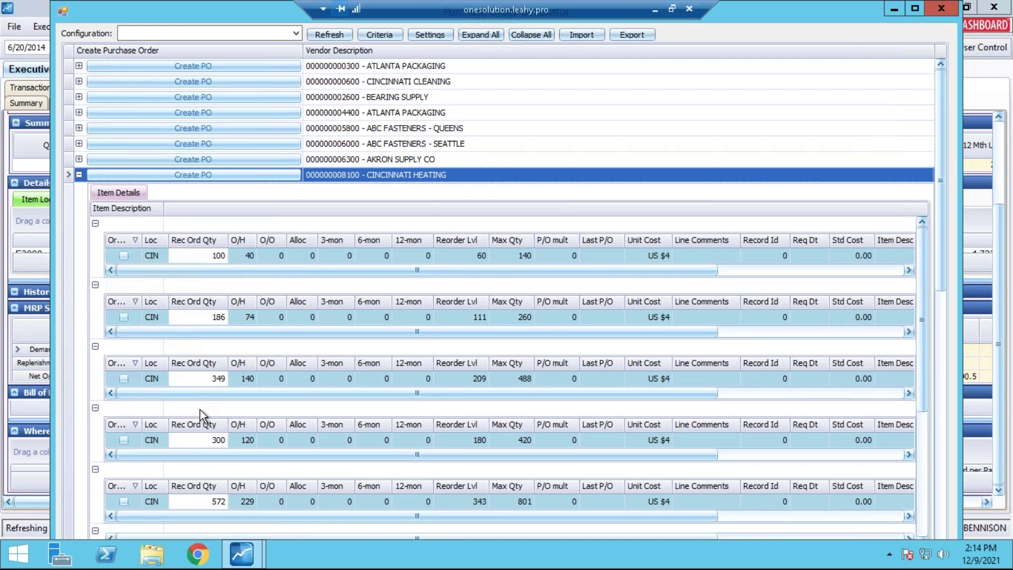
{"action": "left_click", "coordinate": [124, 256]}
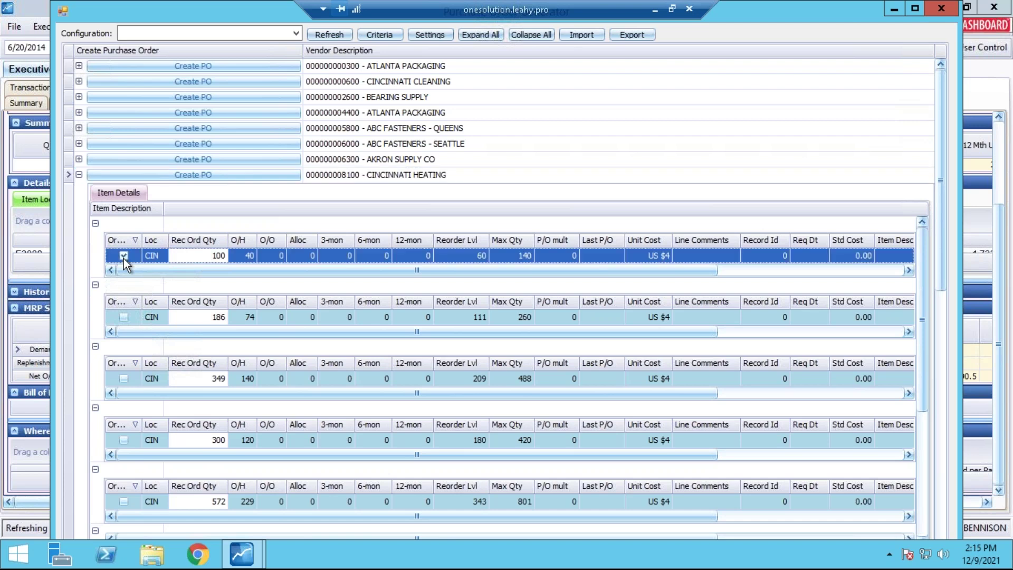
{"action": "left_click", "coordinate": [124, 317]}
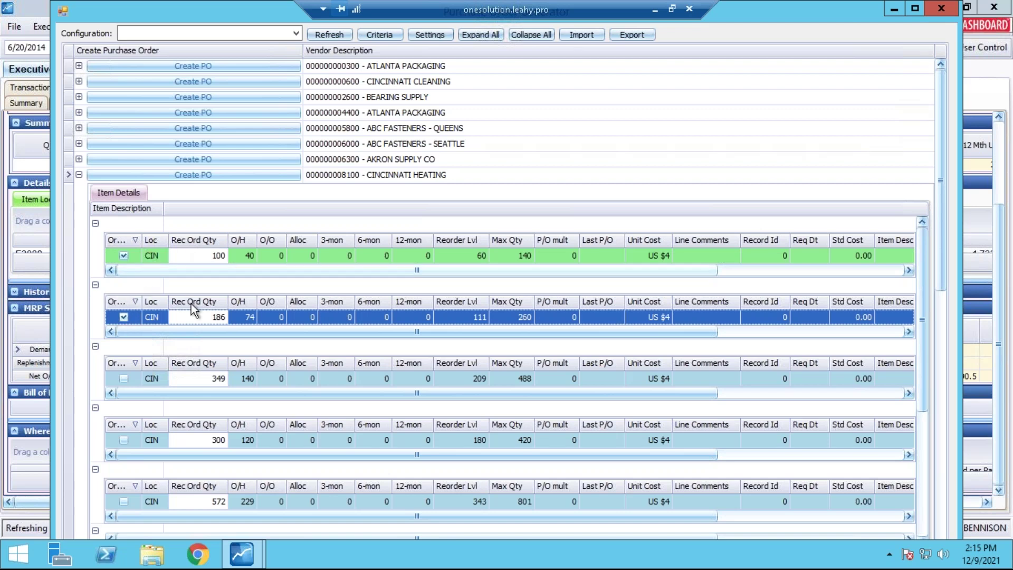
{"action": "left_click", "coordinate": [124, 378]}
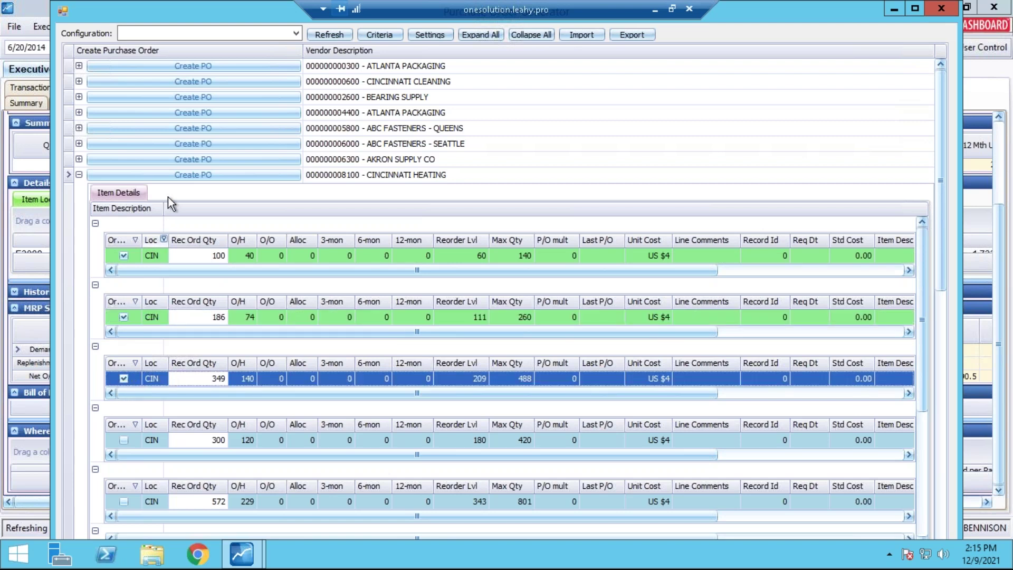
{"action": "left_click", "coordinate": [181, 176]}
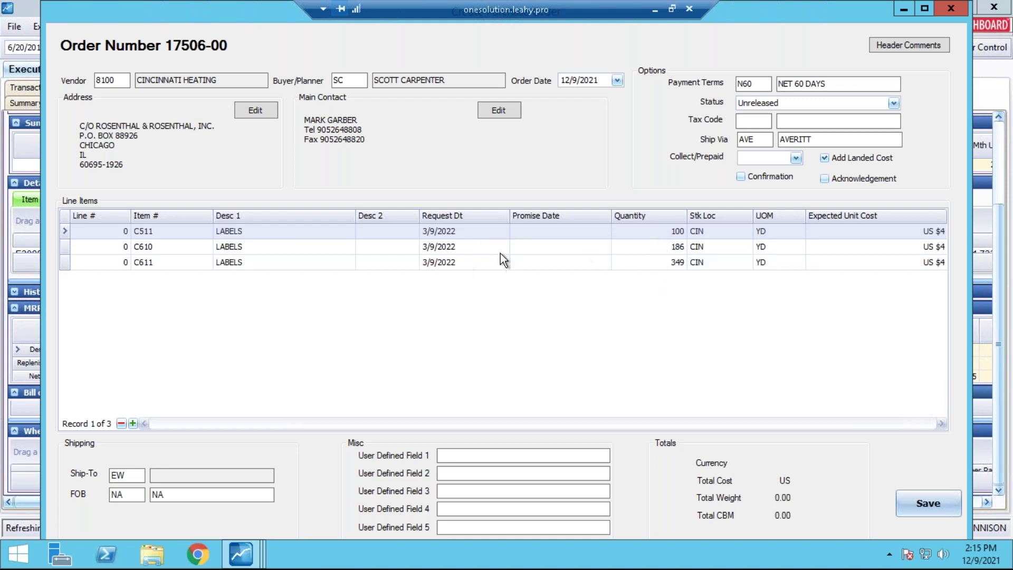
Set the quantity of item C511 to 150 in the purchase order's line items.
{"action": "left_click", "coordinate": [680, 232]}
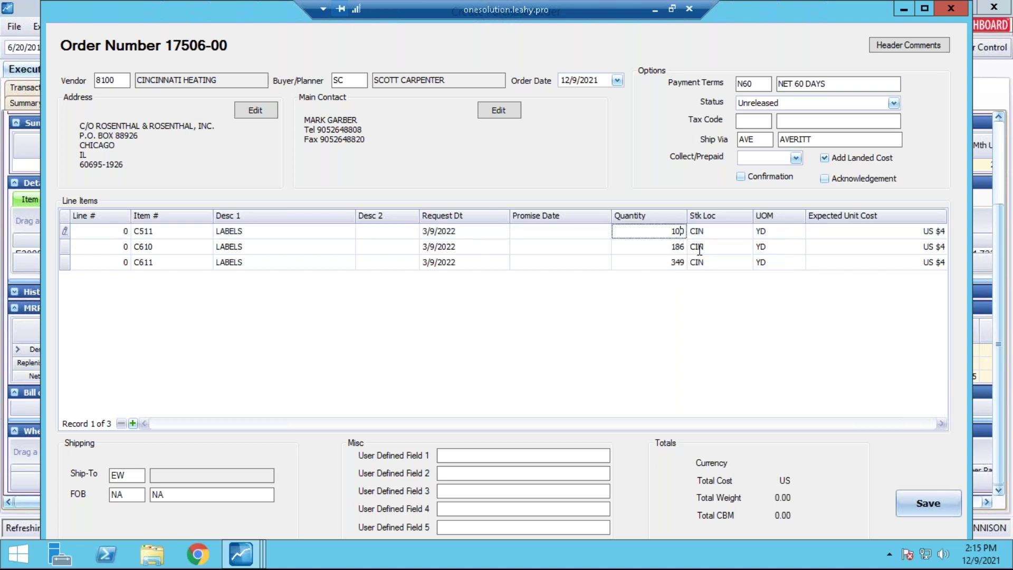
{"action": "key", "text": "BackSpace"}
{"action": "key", "text": "BackSpace"}
{"action": "key", "text": "BackSpace"}
{"action": "type", "text": "150"}
{"action": "left_click", "coordinate": [640, 243]}
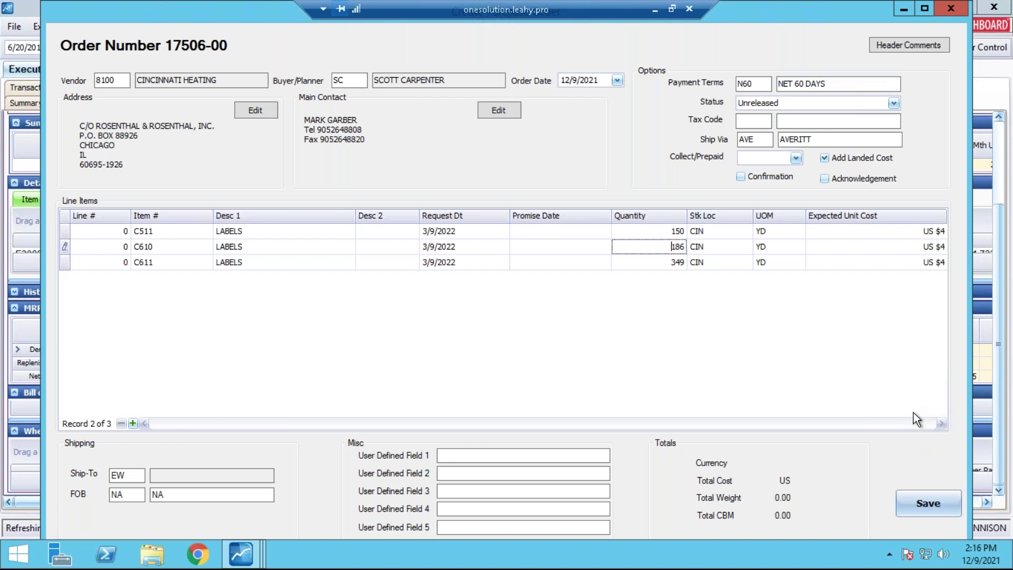
Check the purchase order's status options, and close the order without saving and the PO Generator.
{"action": "left_click", "coordinate": [890, 106]}
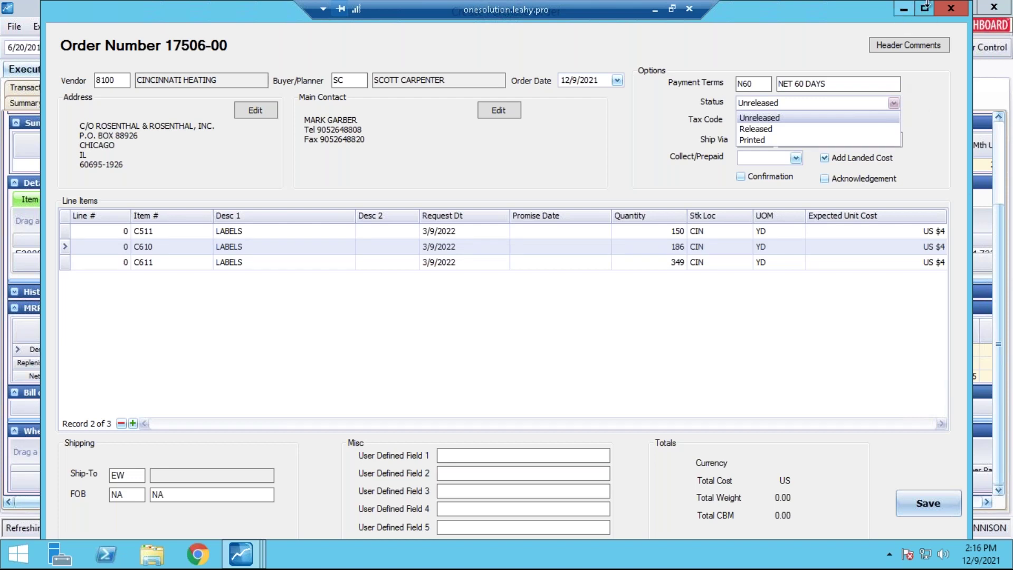
{"action": "left_click", "coordinate": [953, 13]}
{"action": "left_click", "coordinate": [953, 13]}
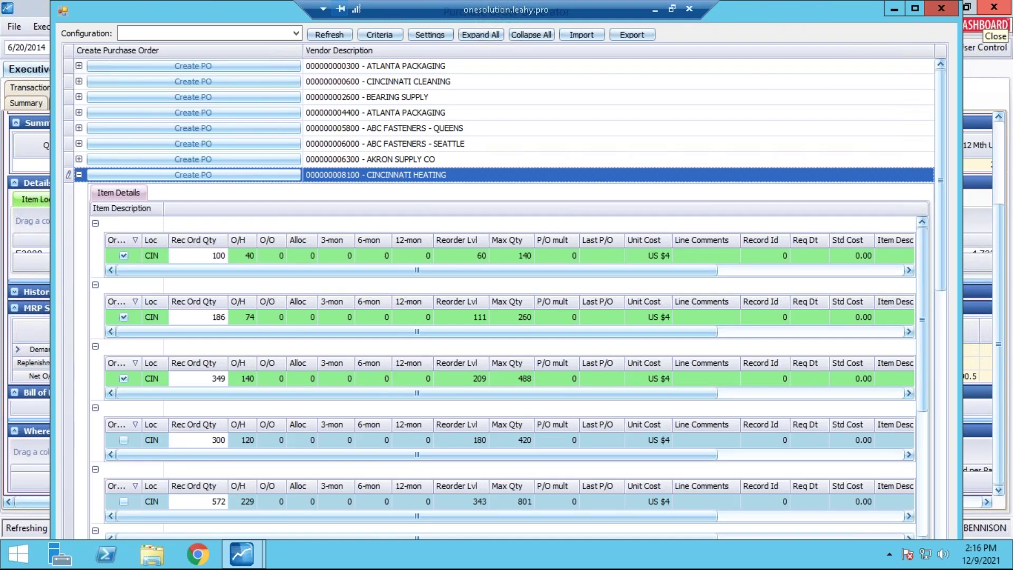
{"action": "left_click", "coordinate": [941, 9]}
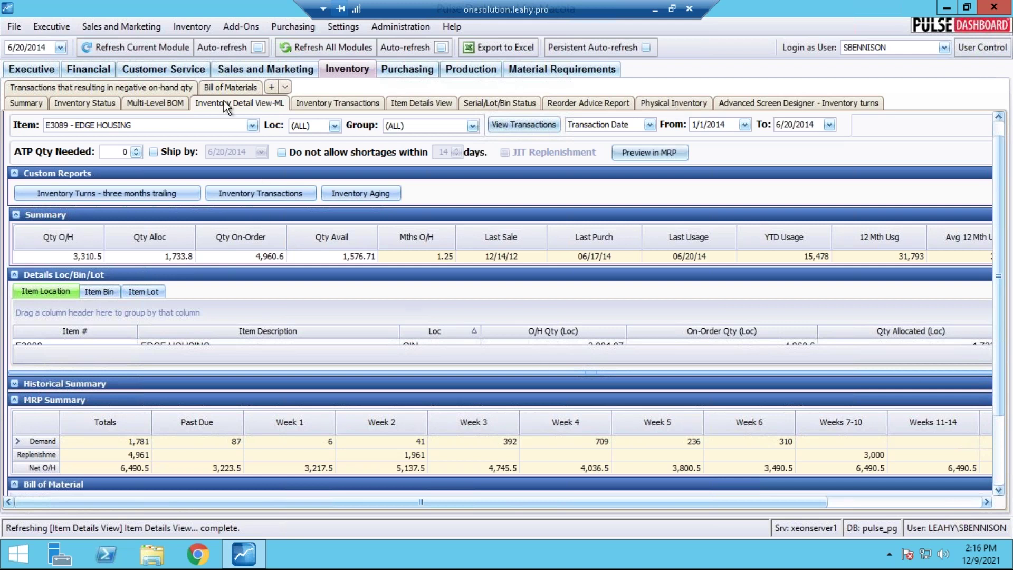
View the Executive and Sales and Marketing summaries, and open Budget - Forecast Entry.
{"action": "left_click", "coordinate": [38, 69]}
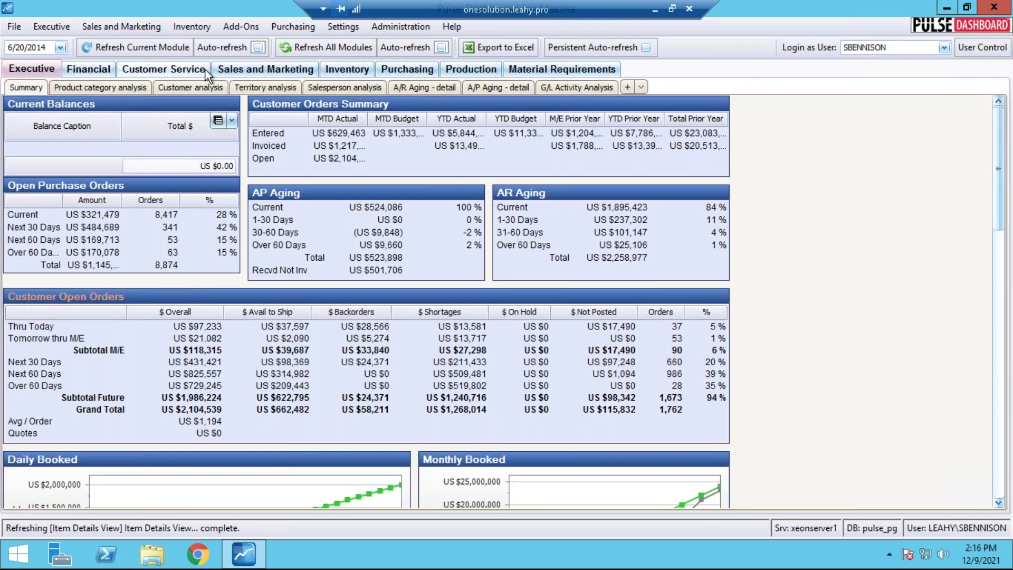
{"action": "left_click", "coordinate": [245, 72]}
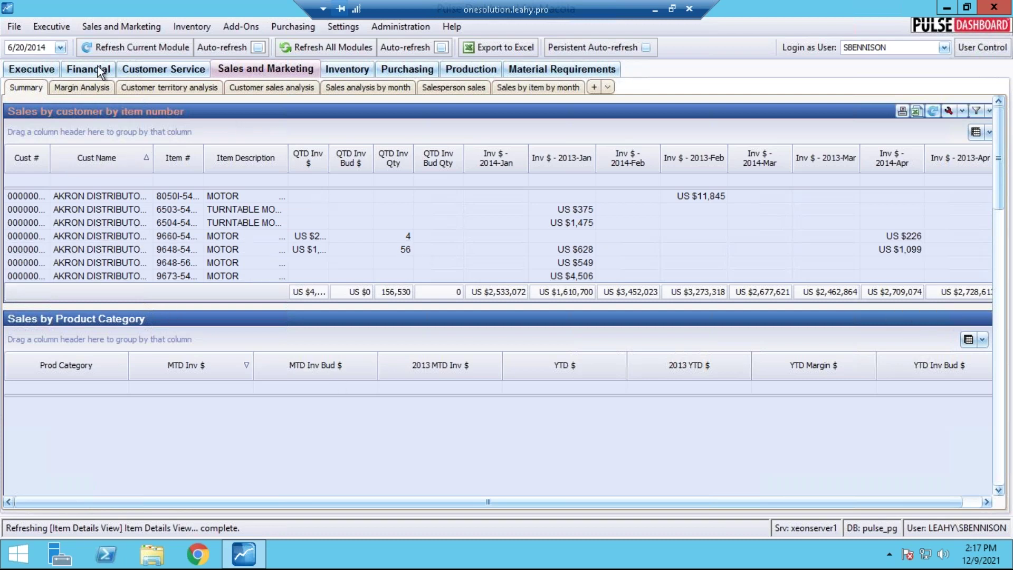
{"action": "left_click", "coordinate": [112, 26]}
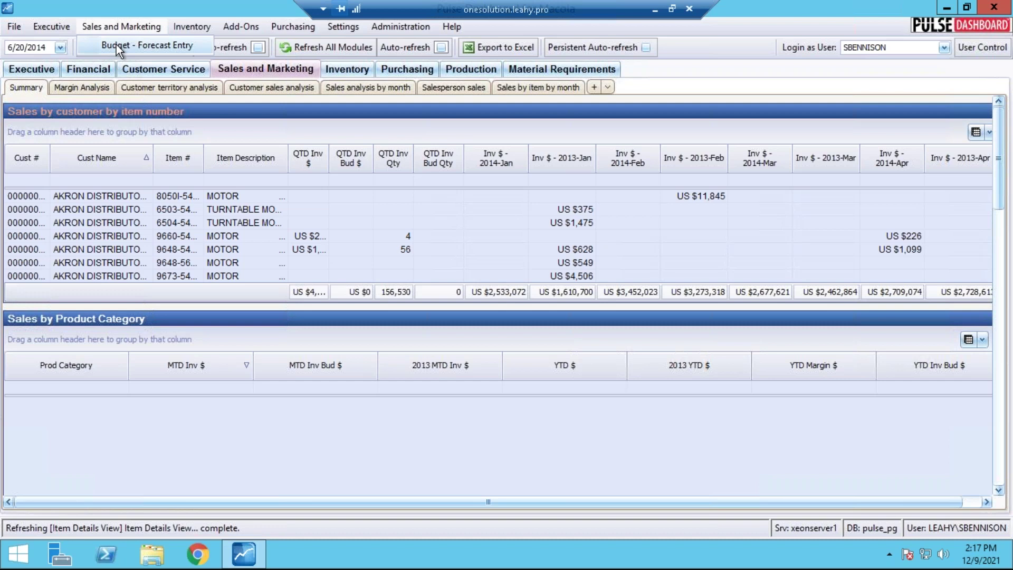
{"action": "left_click", "coordinate": [116, 44]}
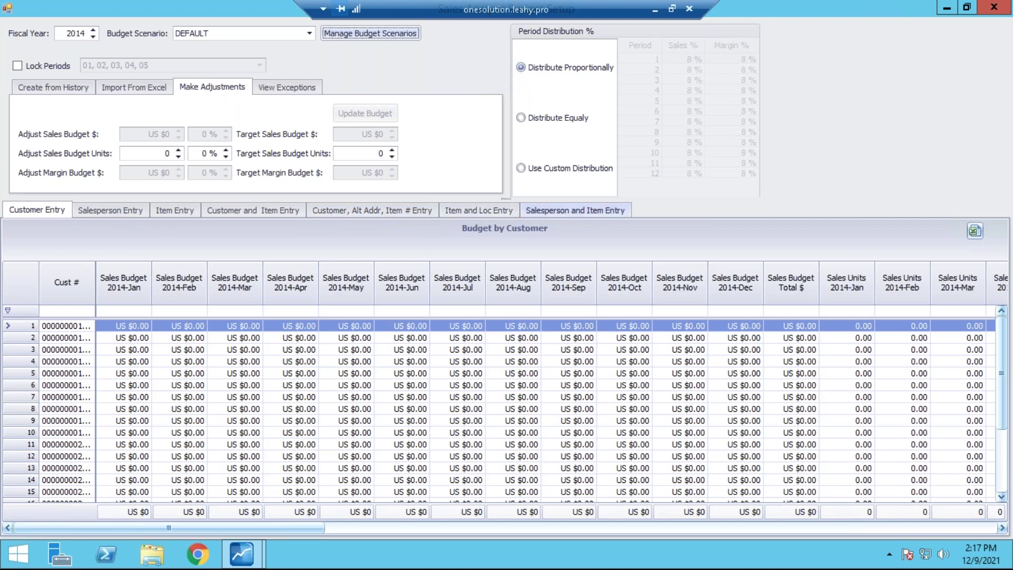
Review the budget entry views by item and location, customer/alternate address/item, customer and item, and customer, and close the budget window.
{"action": "left_click", "coordinate": [462, 211]}
{"action": "left_click", "coordinate": [411, 214]}
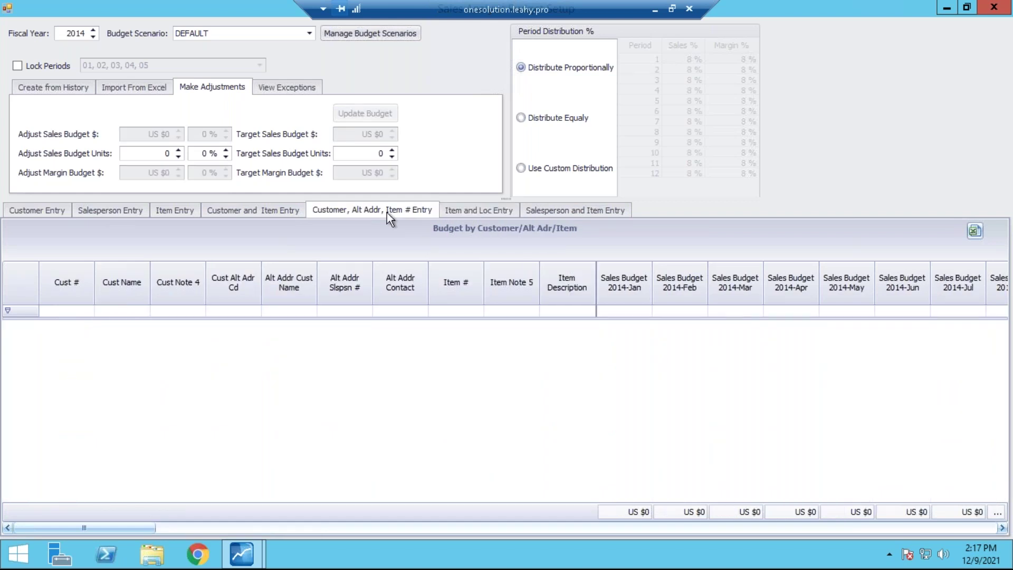
{"action": "left_click", "coordinate": [251, 211]}
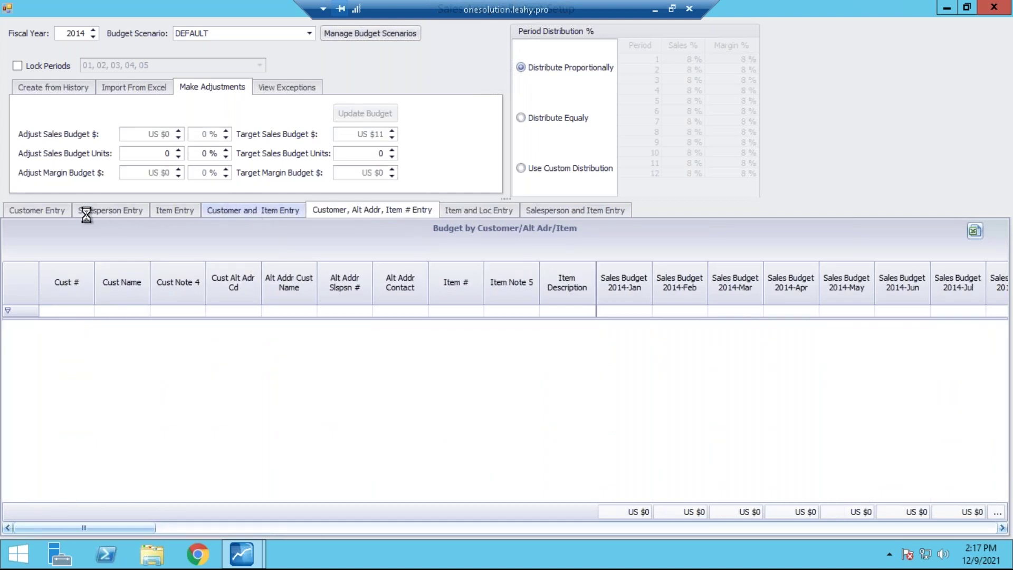
{"action": "left_click", "coordinate": [59, 213]}
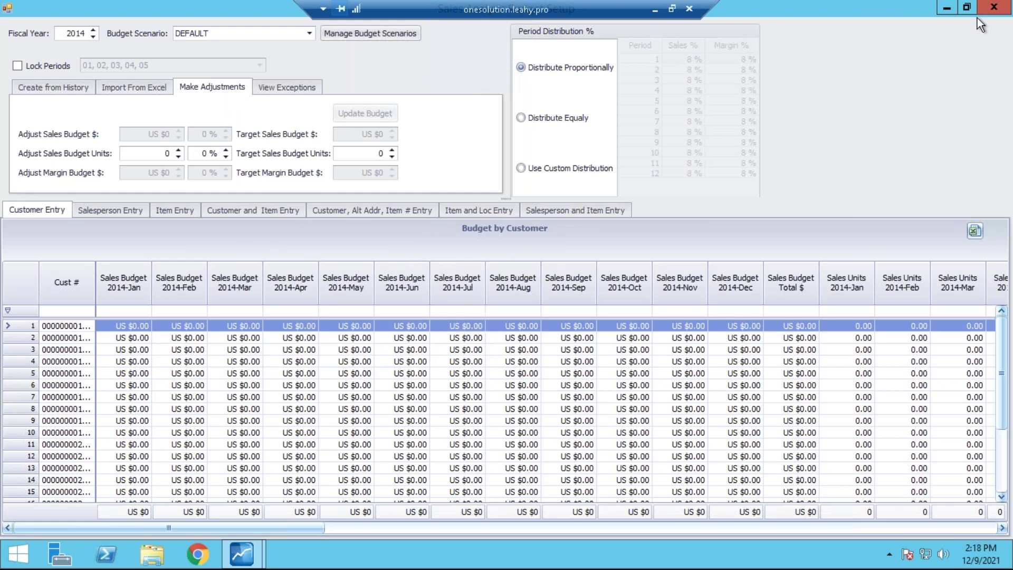
{"action": "left_click", "coordinate": [994, 11]}
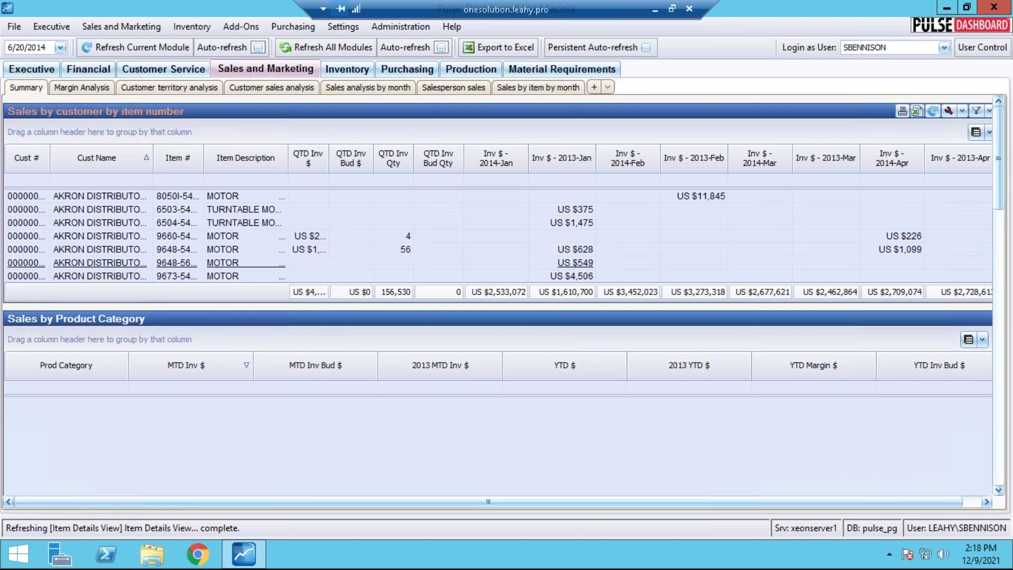
Show the sales Margin Analysis and open the column configuration of Monthly Analysis by Month by Product Category.
{"action": "left_click", "coordinate": [84, 88]}
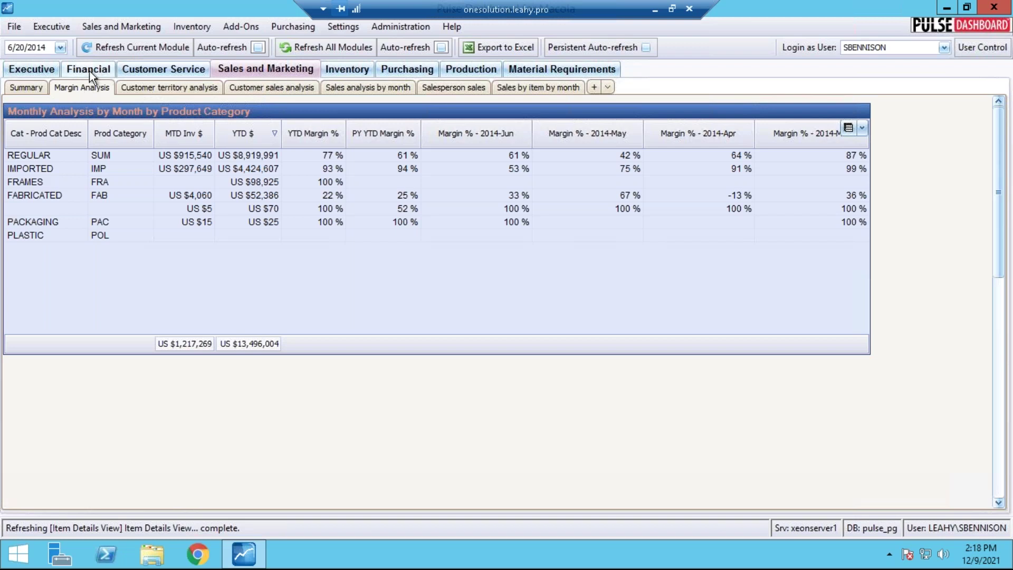
{"action": "mouse_move", "coordinate": [107, 112]}
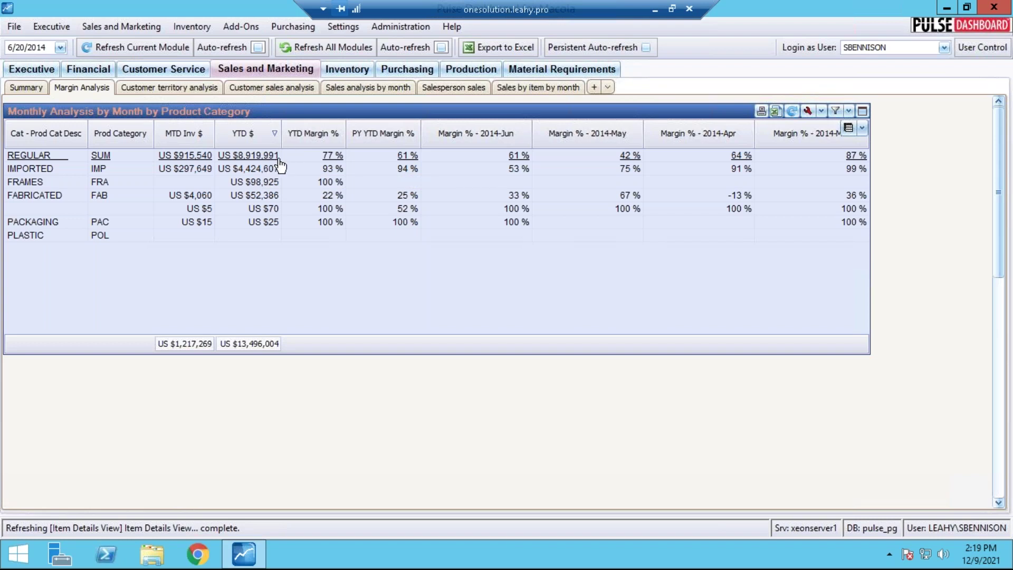
{"action": "left_click", "coordinate": [847, 127]}
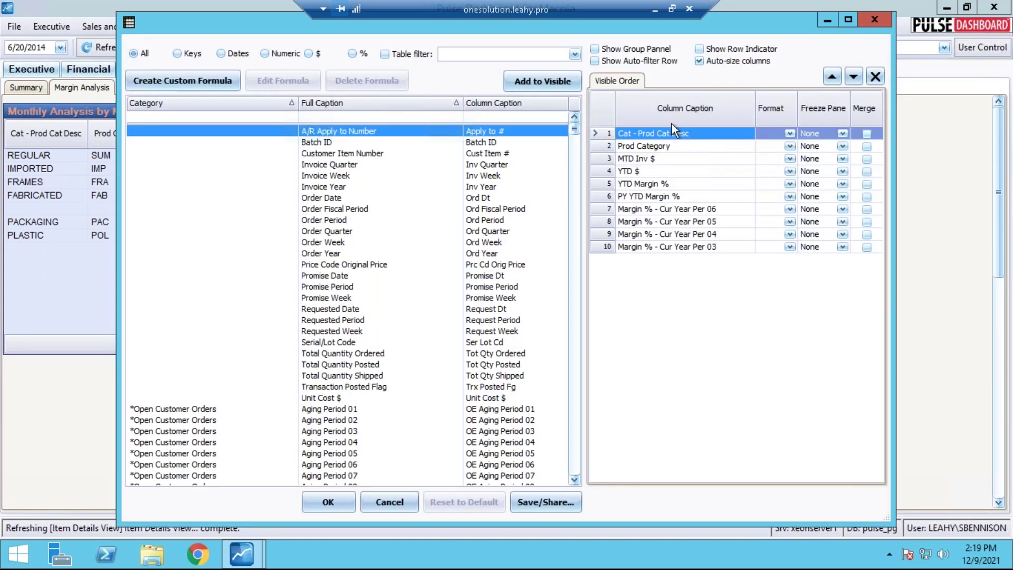
Create a custom formula named "custom", list the fields available for its expression, and accept it with the expression left empty.
{"action": "left_click", "coordinate": [199, 87]}
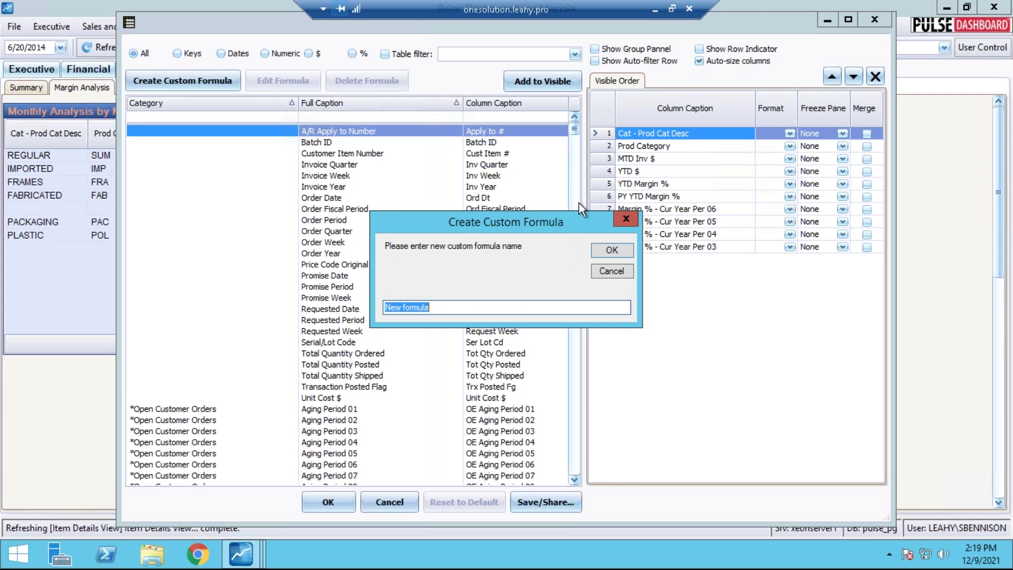
{"action": "type", "text": "custom"}
{"action": "left_click", "coordinate": [612, 250]}
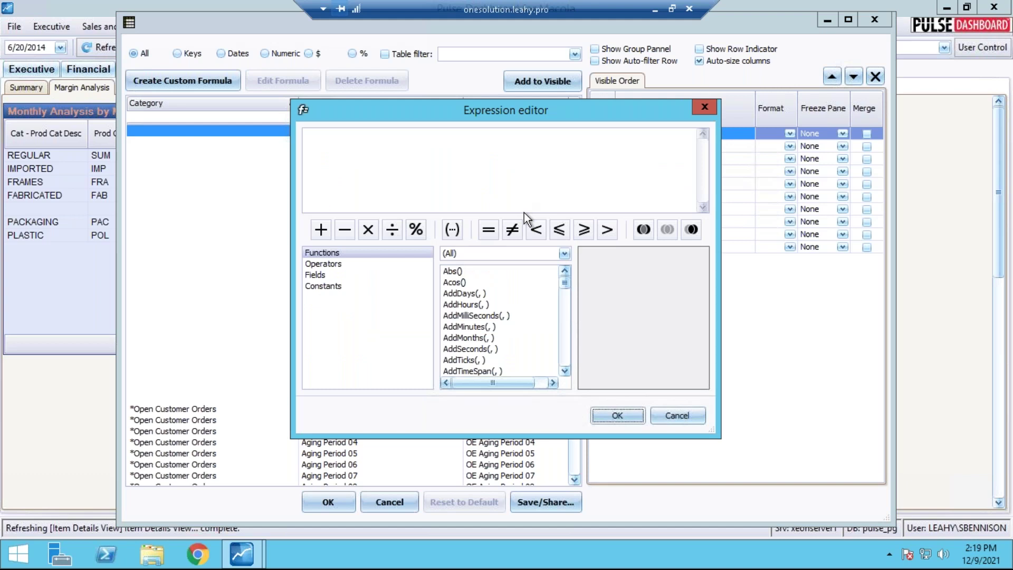
{"action": "left_click", "coordinate": [326, 275]}
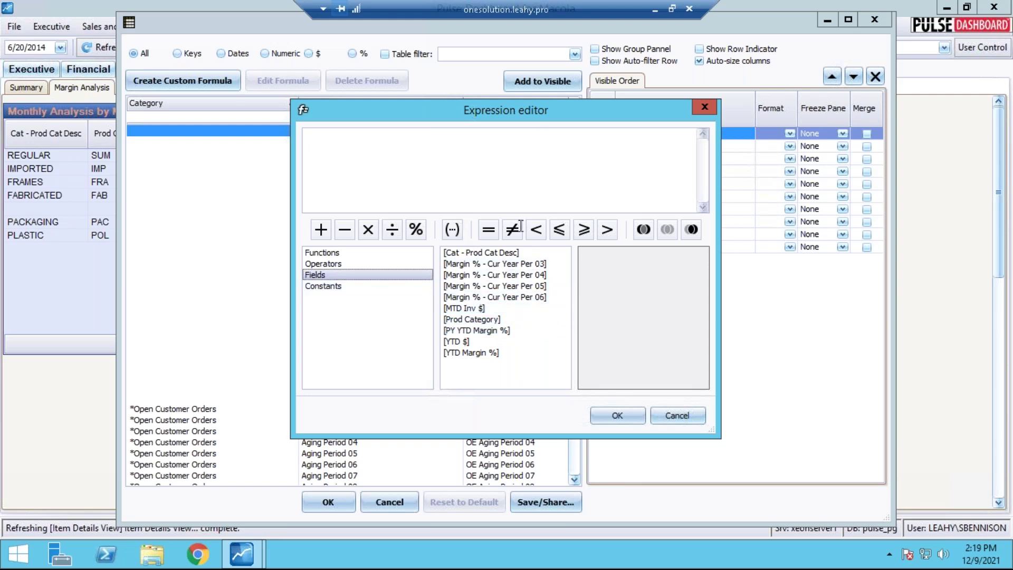
{"action": "left_click", "coordinate": [630, 420]}
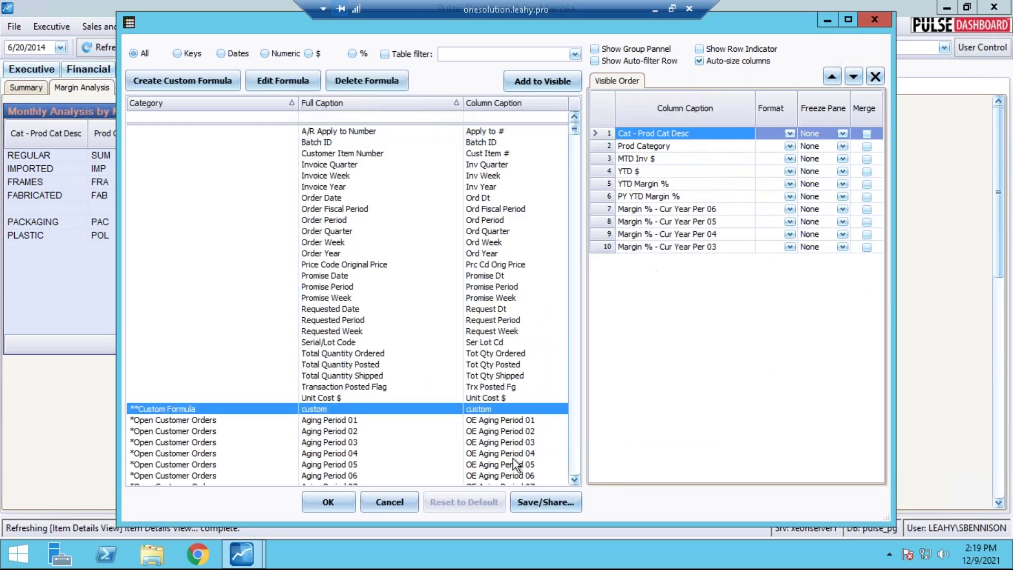
Try to apply the column configuration containing the custom formula, and return to the Sales and Marketing summary.
{"action": "left_click", "coordinate": [340, 505]}
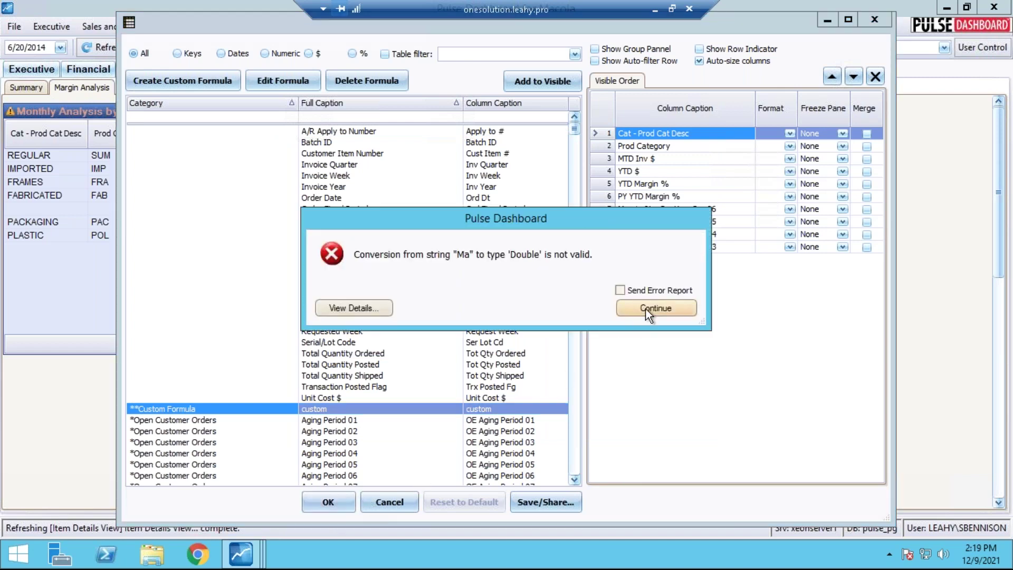
{"action": "left_click", "coordinate": [638, 315]}
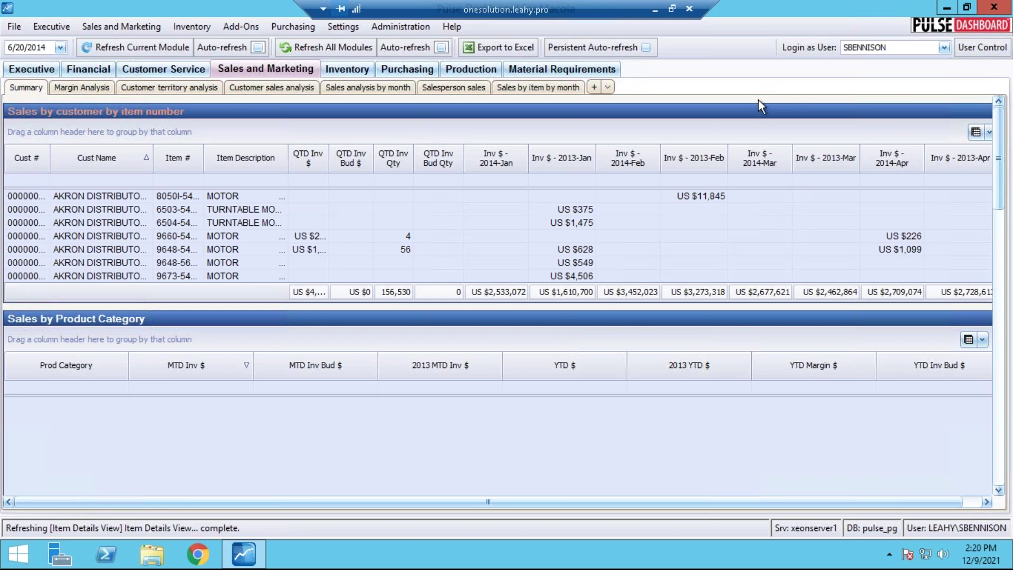
{"action": "mouse_move", "coordinate": [758, 105]}
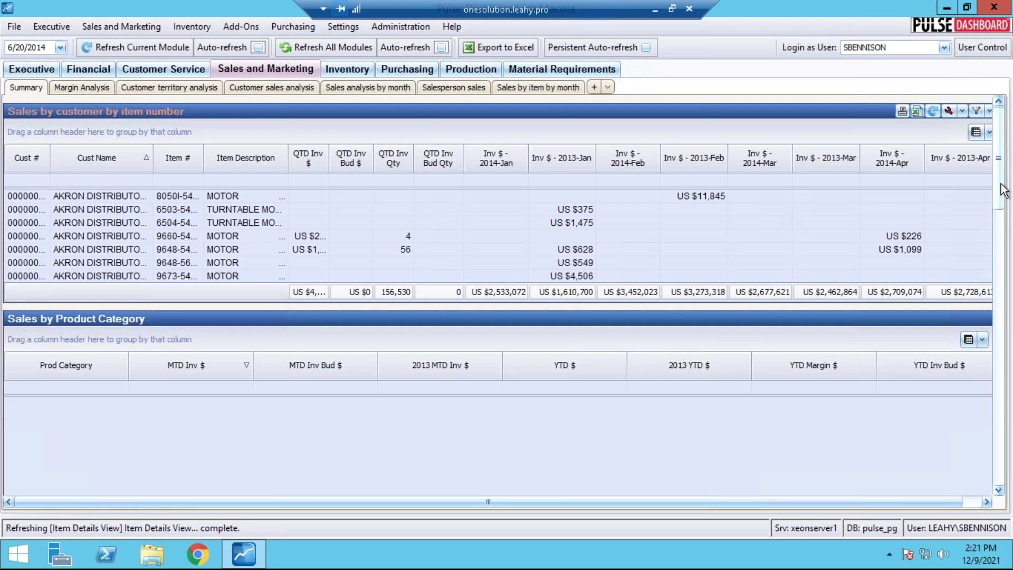
Open User Control and examine the authorized elements under the Executive, Financial and Customer Service modules, collapsing each group again.
{"action": "left_click", "coordinate": [987, 49]}
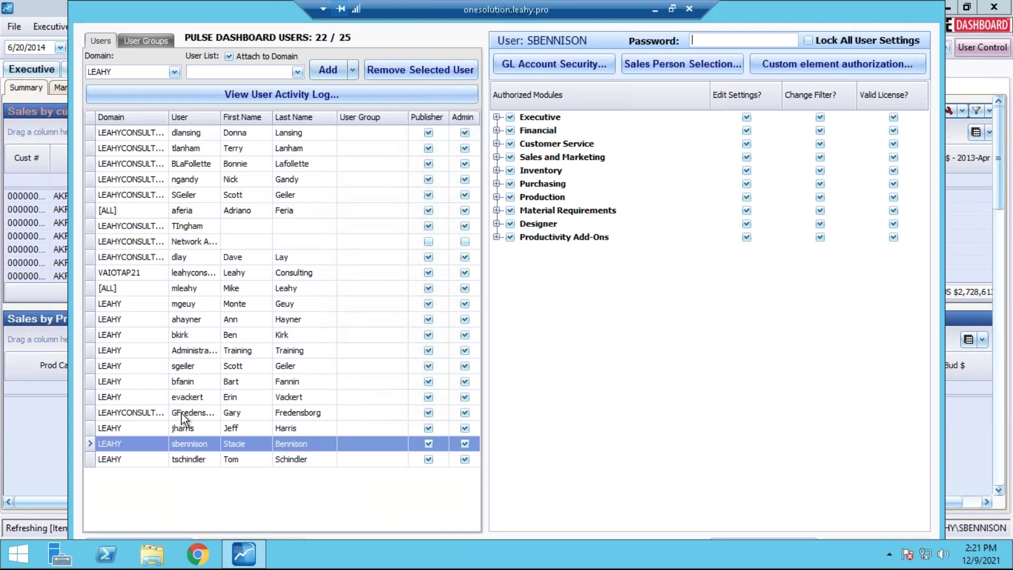
{"action": "left_click", "coordinate": [493, 119]}
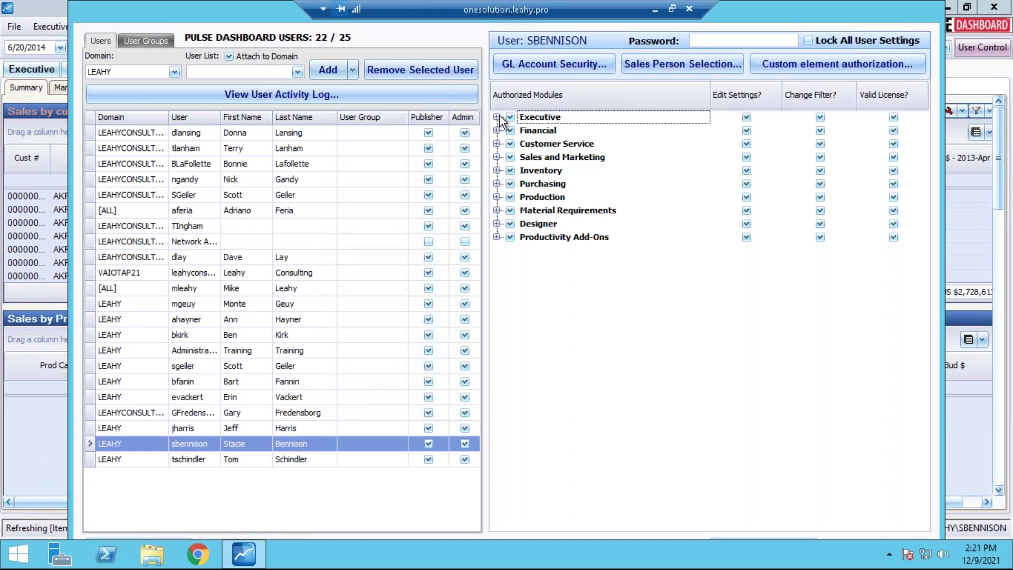
{"action": "left_click", "coordinate": [496, 117]}
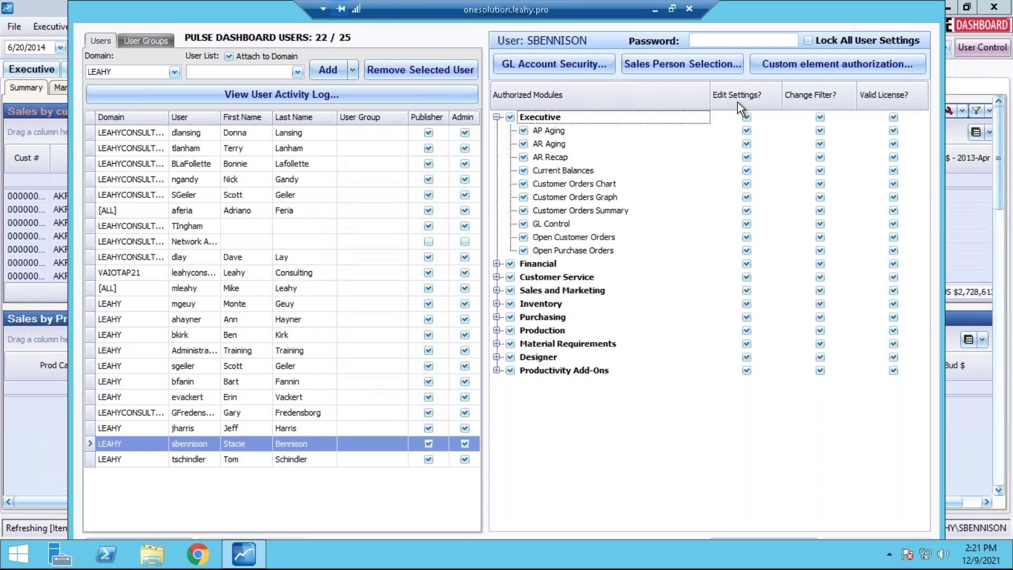
{"action": "left_click", "coordinate": [496, 264]}
{"action": "left_click", "coordinate": [496, 330]}
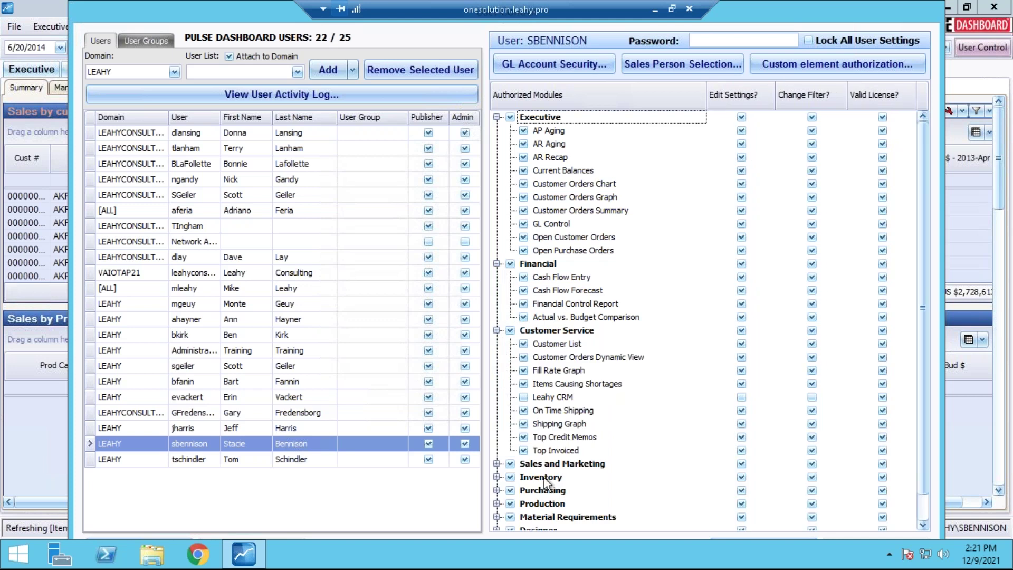
{"action": "left_click", "coordinate": [497, 116]}
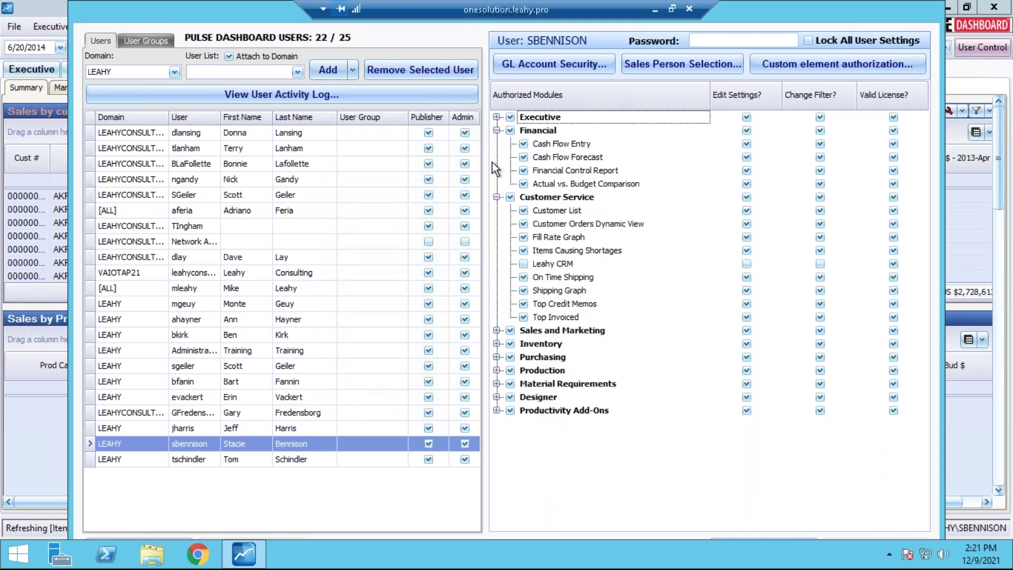
{"action": "left_click", "coordinate": [496, 131]}
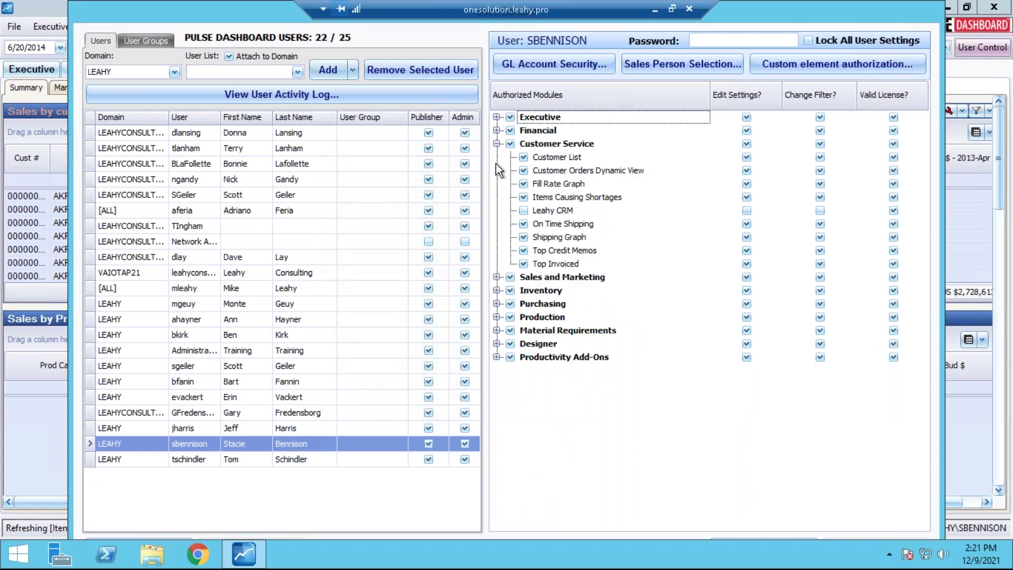
{"action": "left_click", "coordinate": [497, 144]}
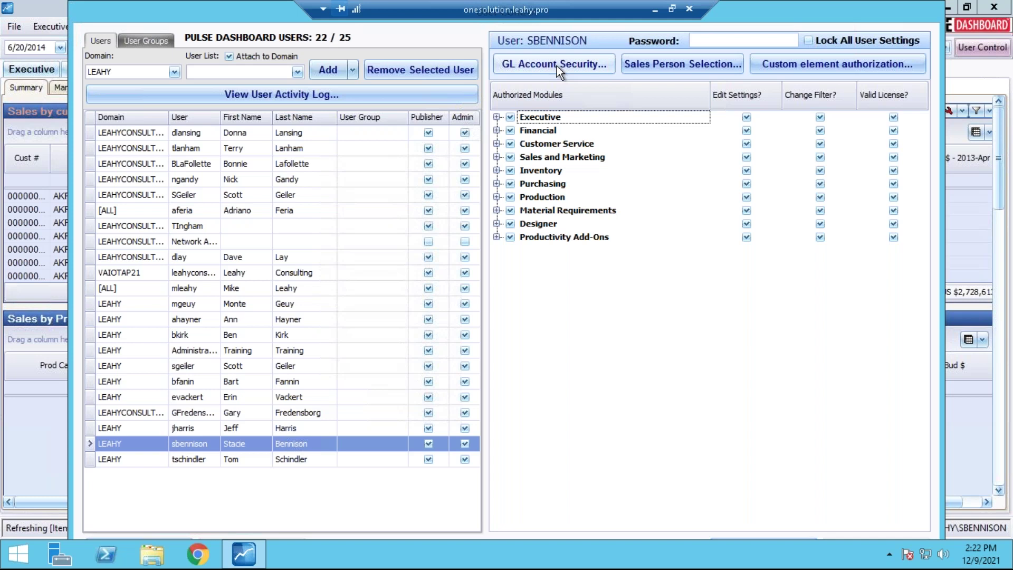
Maximize the user control window to show its copy and paste settings options, and close it without saving.
{"action": "left_click_drag", "start_coordinate": [792, 11], "coordinate": [775, 25]}
{"action": "left_click_drag", "start_coordinate": [727, 62], "coordinate": [788, 0]}
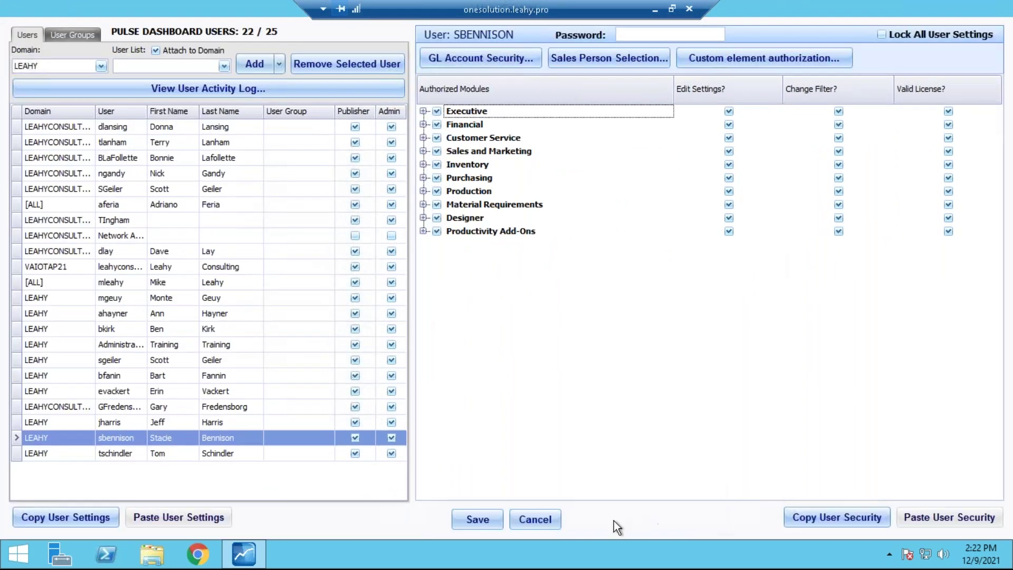
{"action": "left_click", "coordinate": [535, 520]}
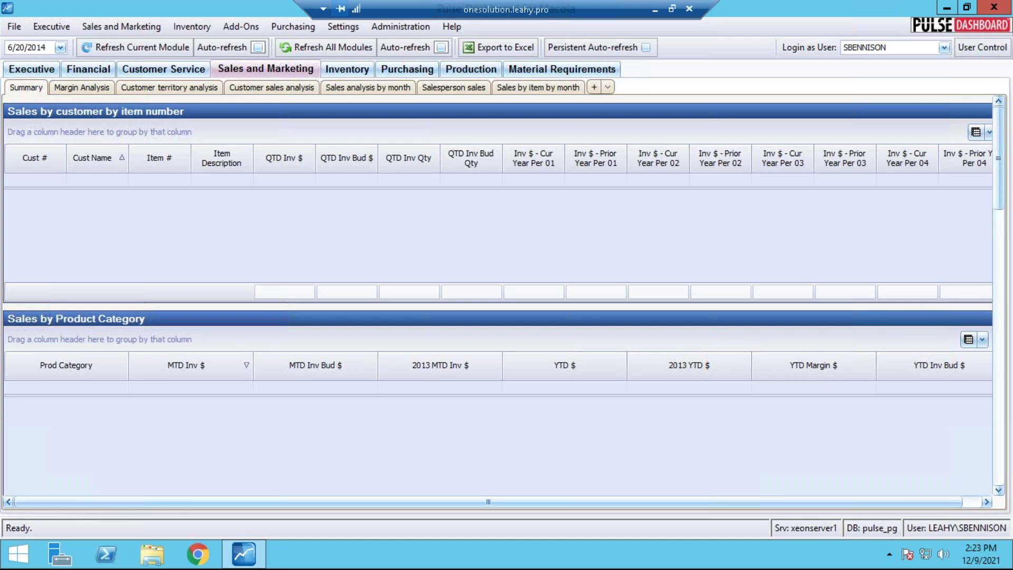
{"action": "mouse_move", "coordinate": [1010, 2]}
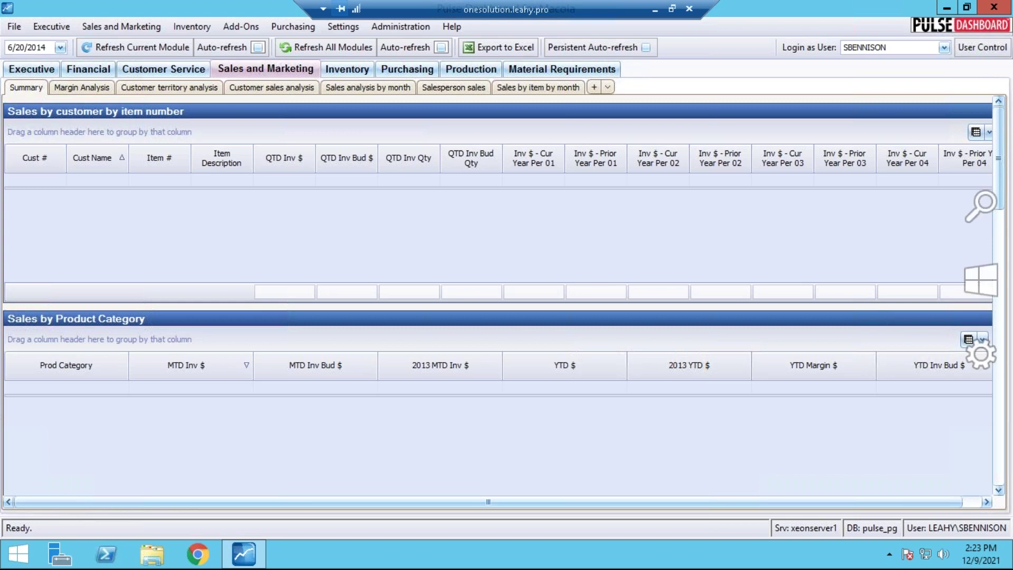